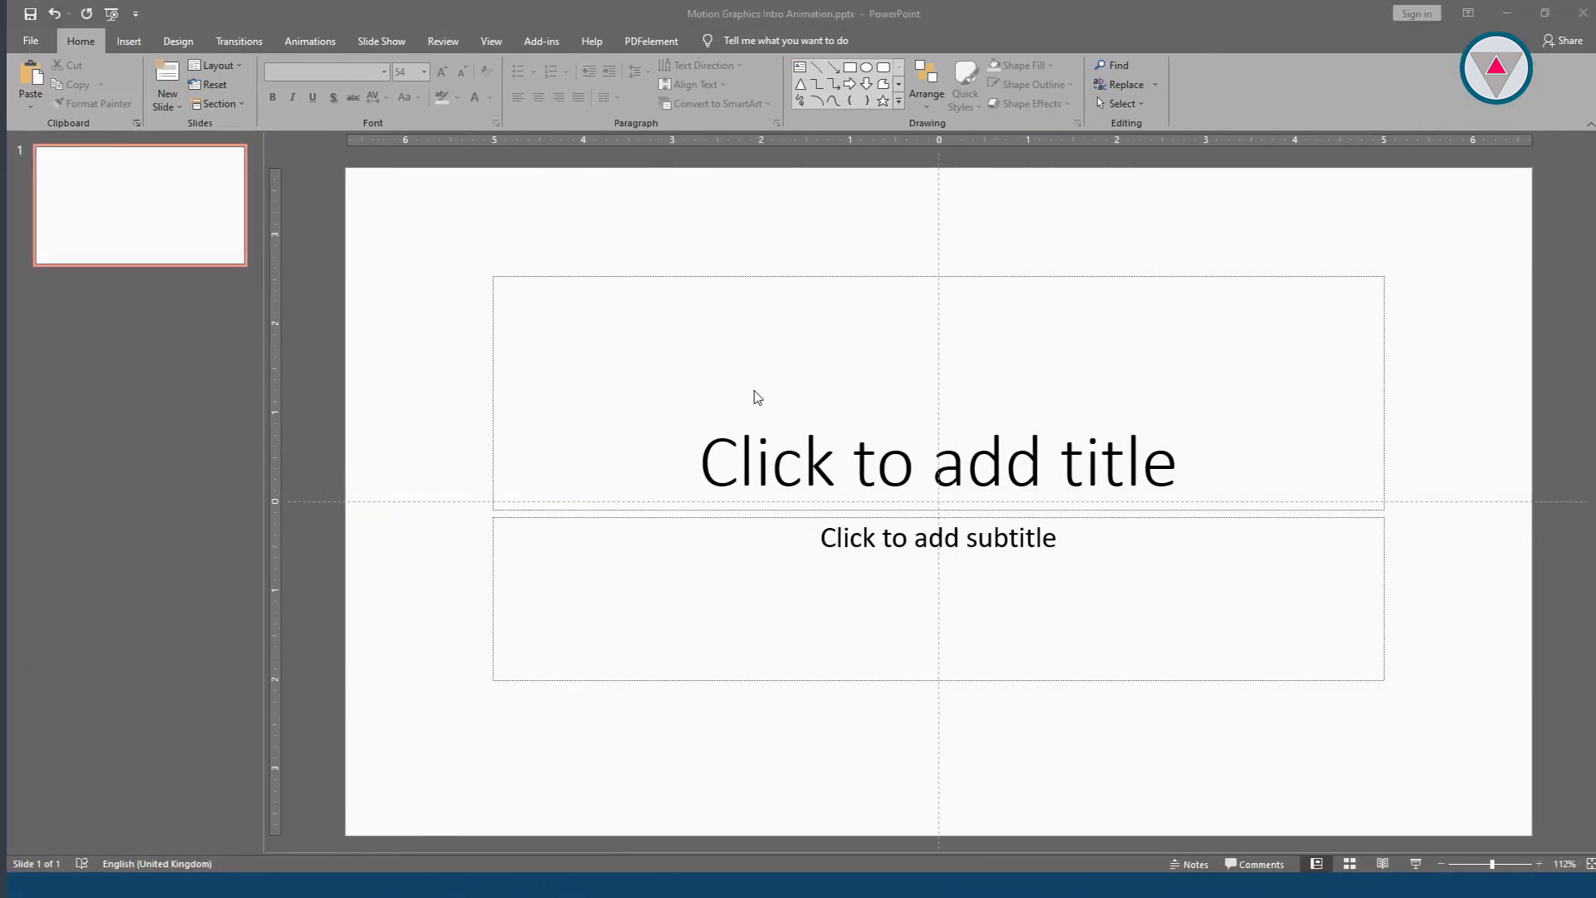
# Switch the slide to the Blank layout and fill its background with solid dark teal #003B3A.
pyautogui.click(212, 65)
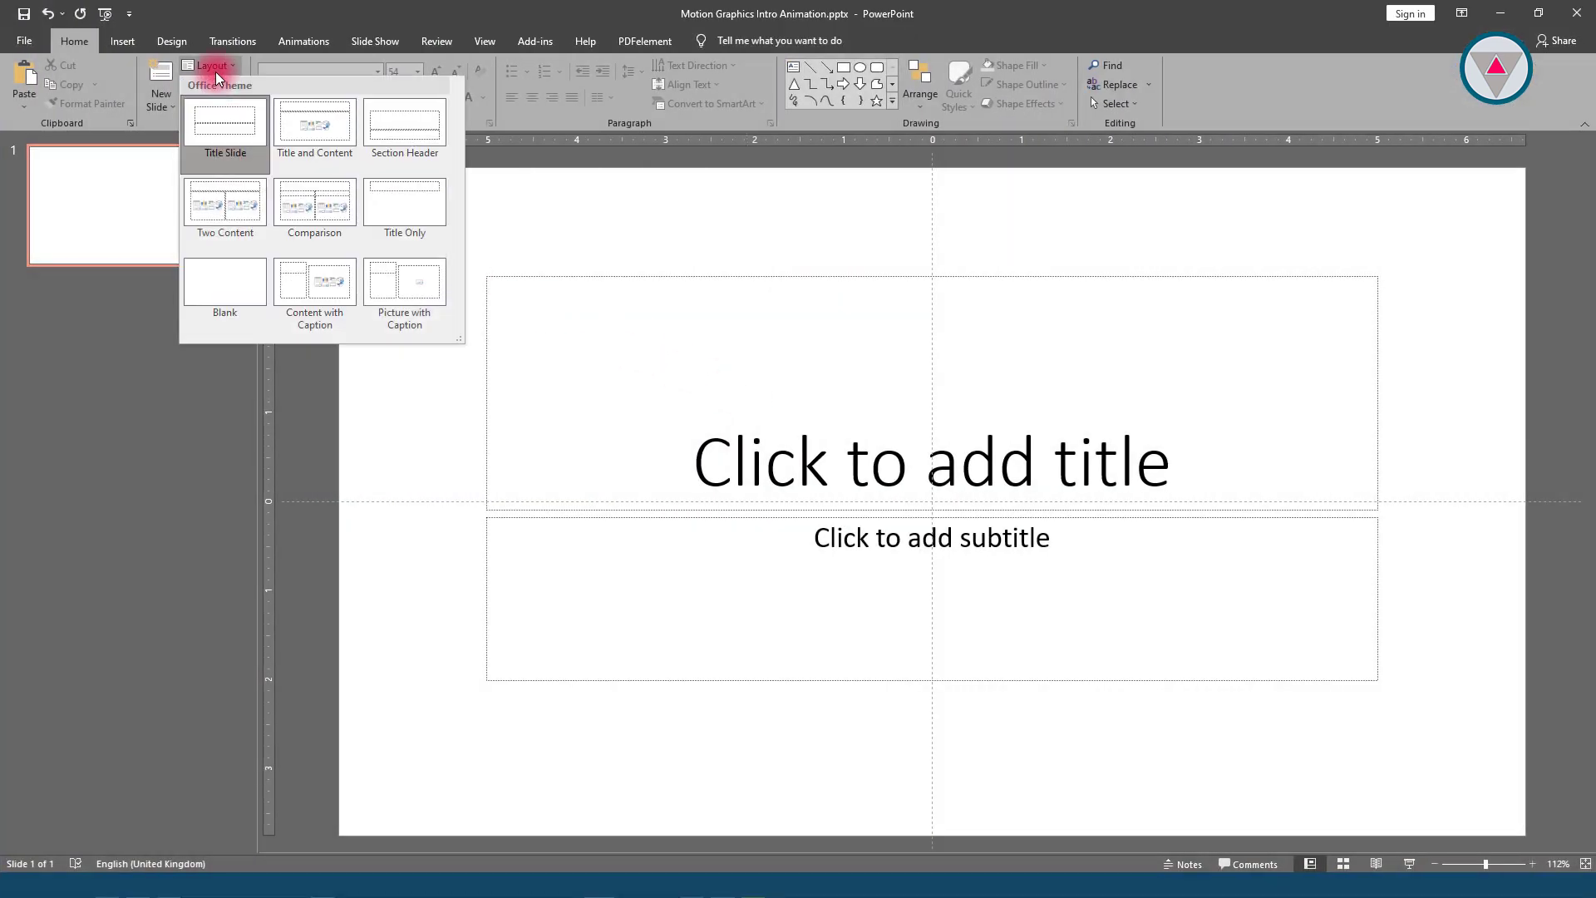
pyautogui.click(241, 268)
pyautogui.rightClick(497, 249)
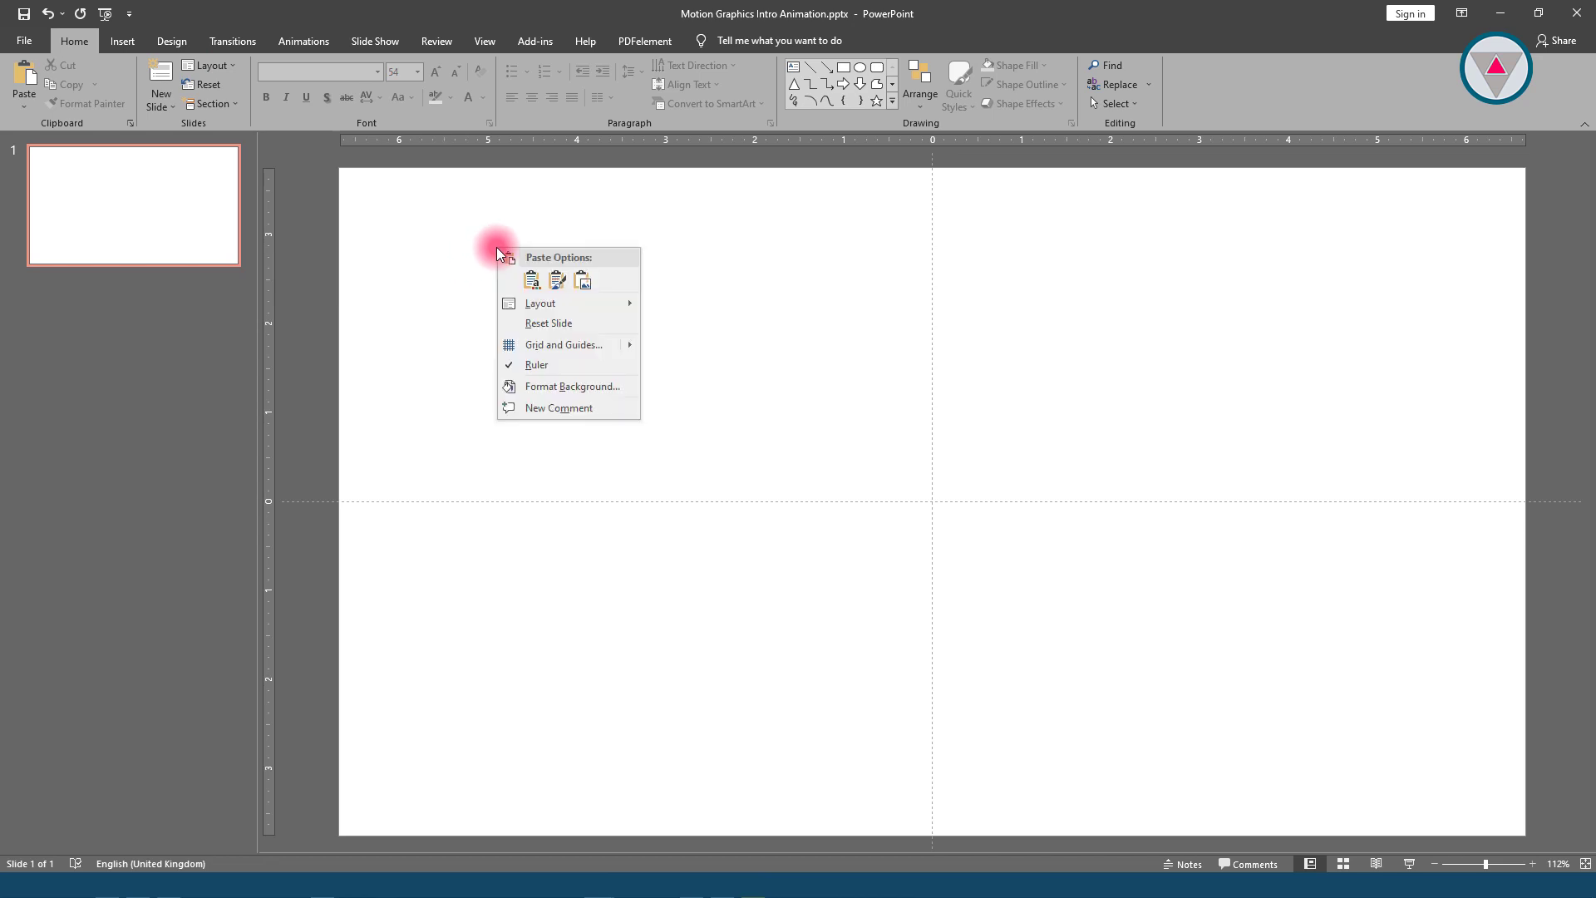
pyautogui.click(531, 384)
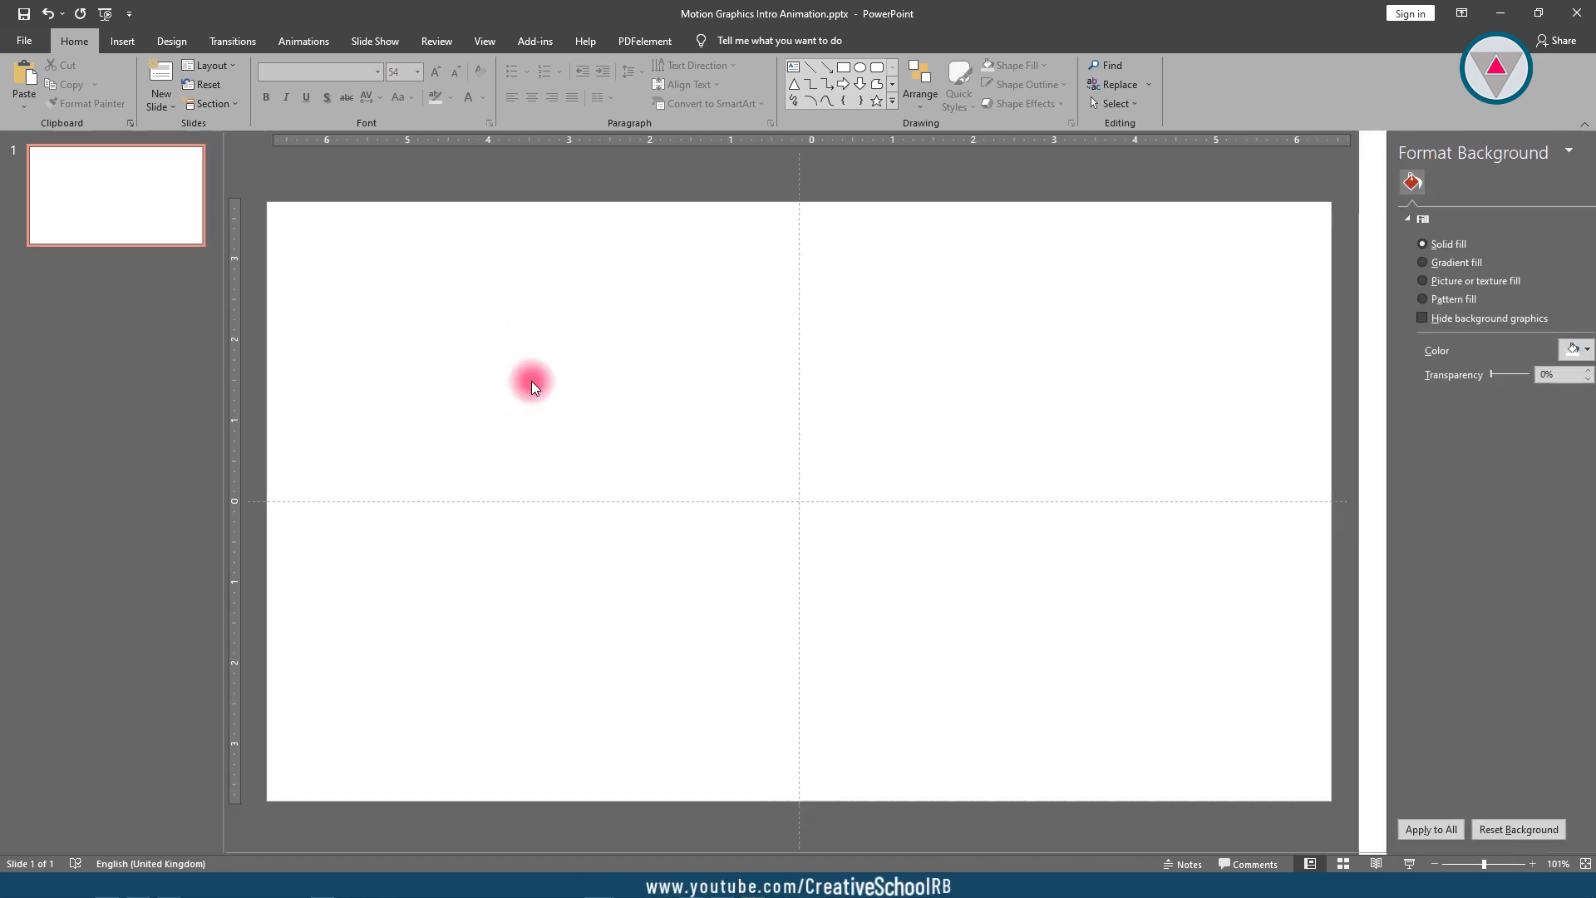
pyautogui.click(1545, 349)
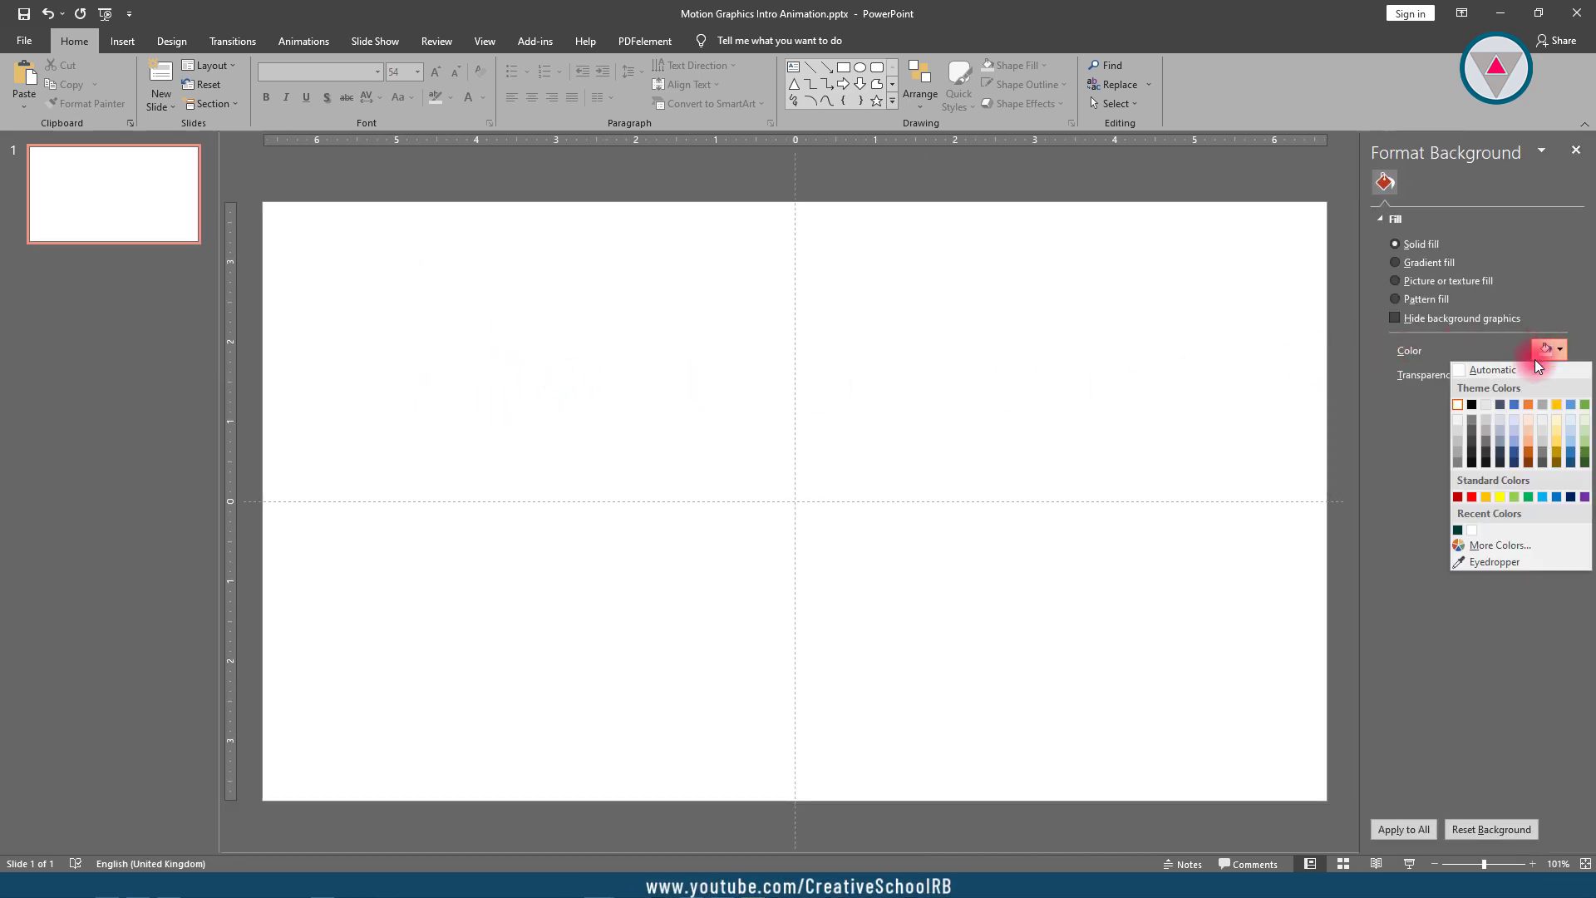
pyautogui.click(1457, 530)
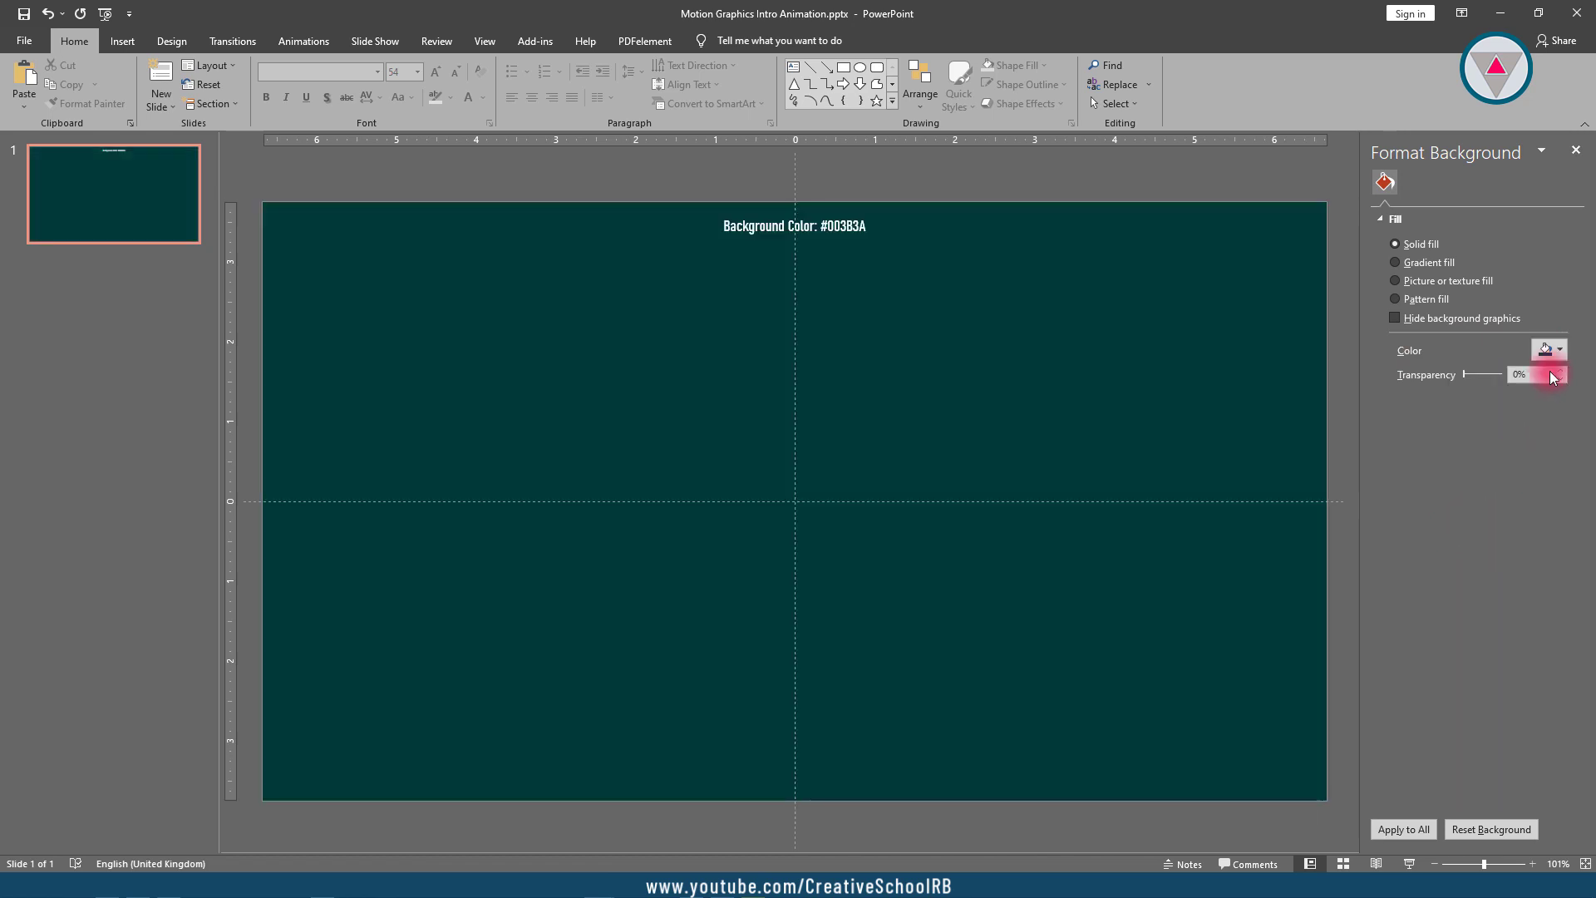
pyautogui.click(1573, 151)
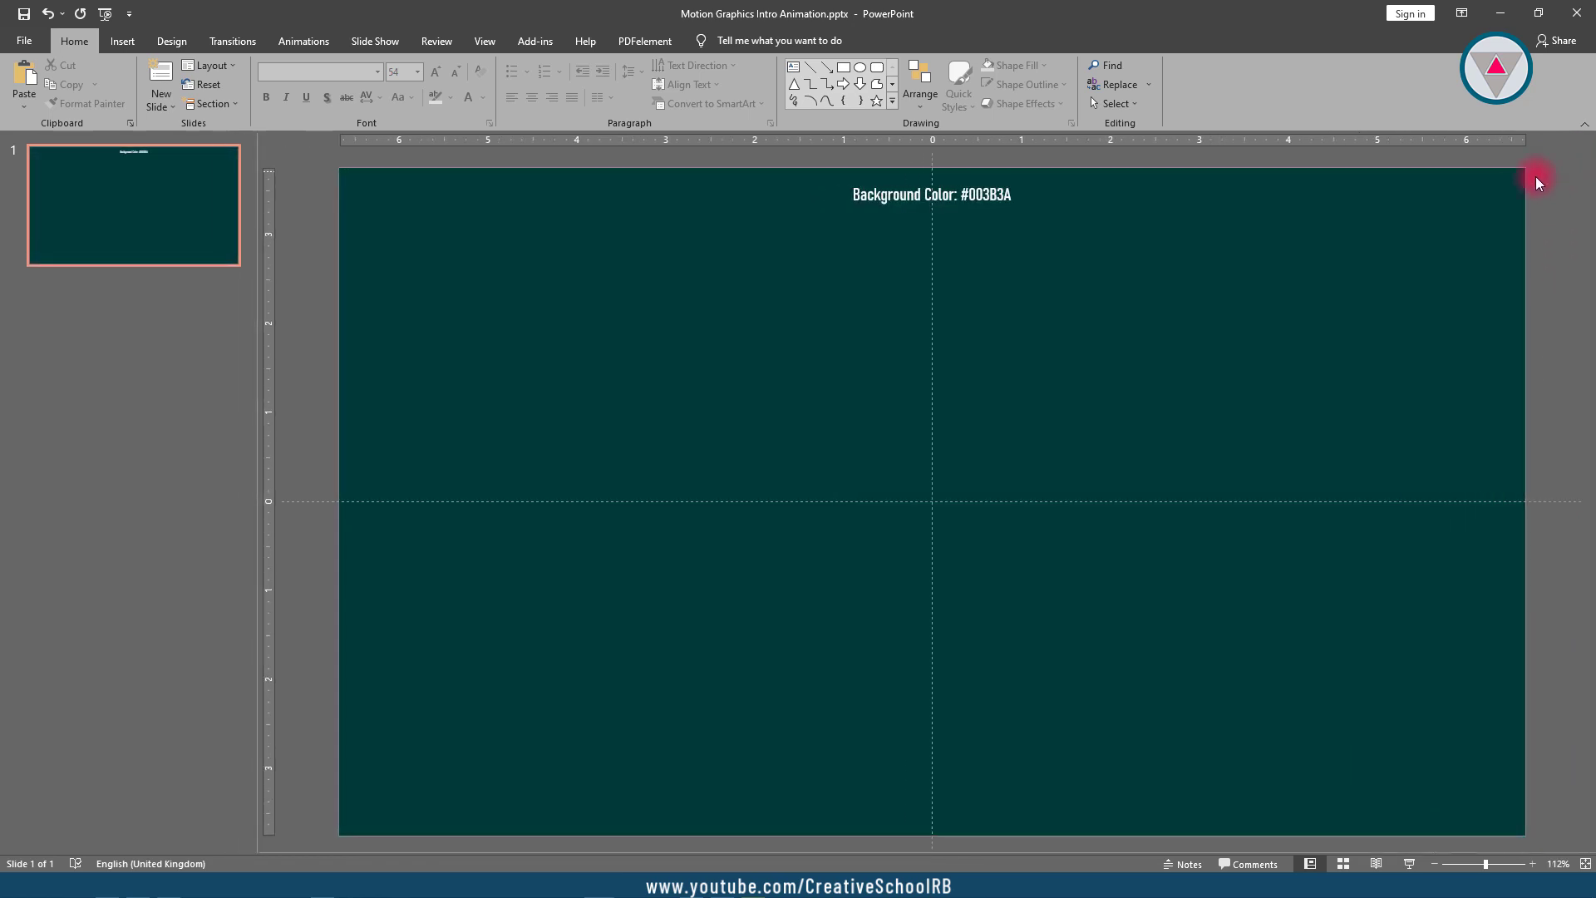
# Insert WordArt reading 'MOTION' and colour its text gold.
pyautogui.click(118, 39)
pyautogui.click(847, 106)
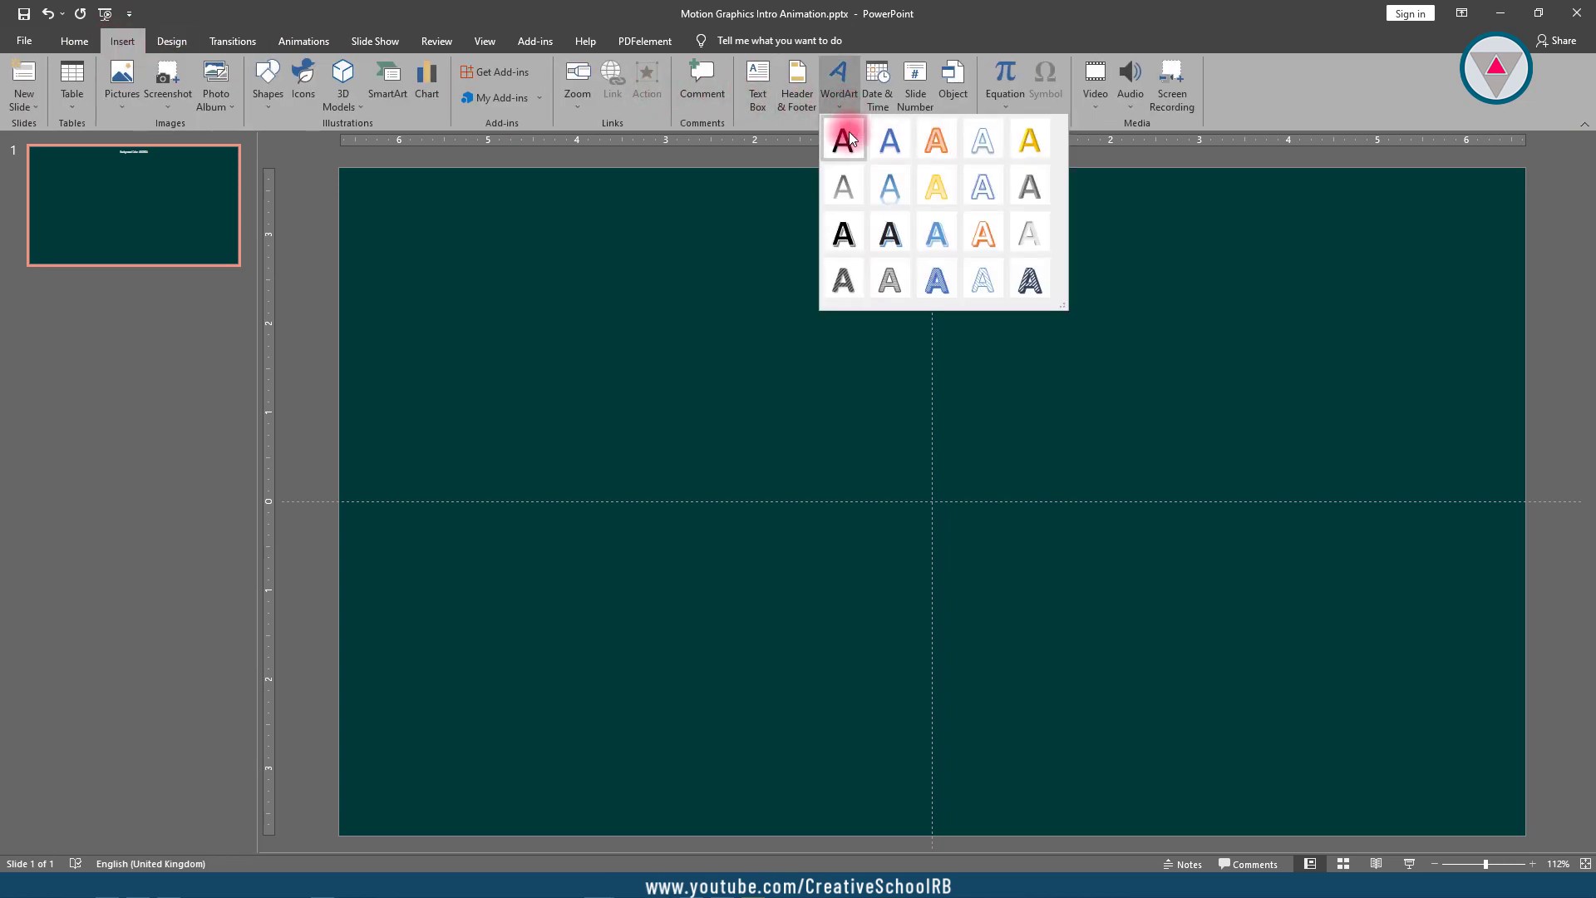
pyautogui.click(849, 133)
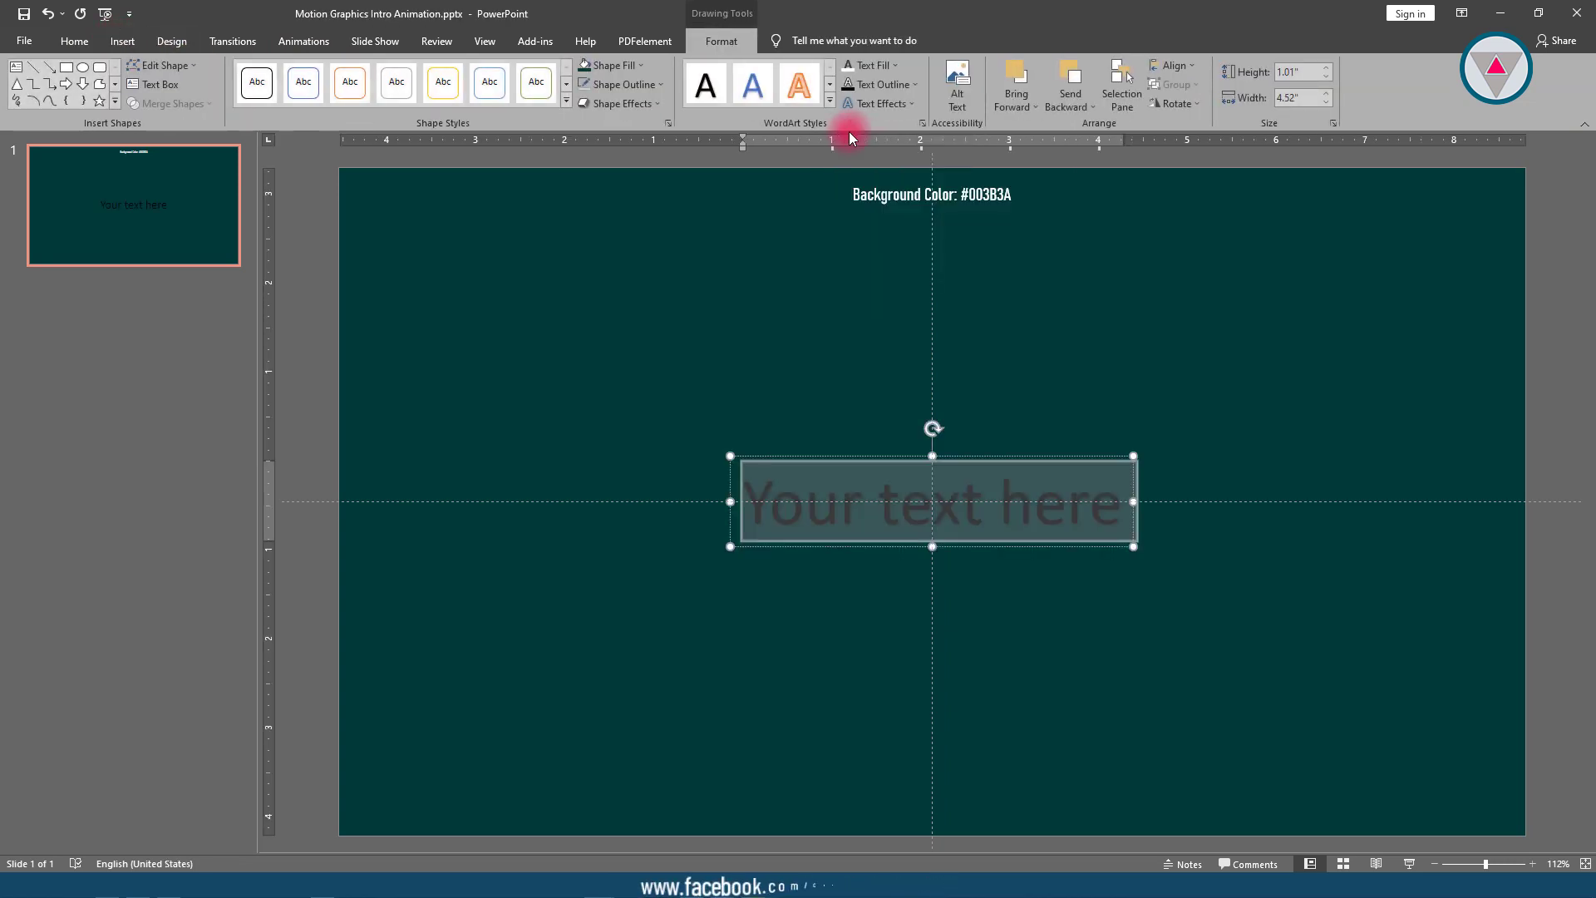
pyautogui.write('MOTION')
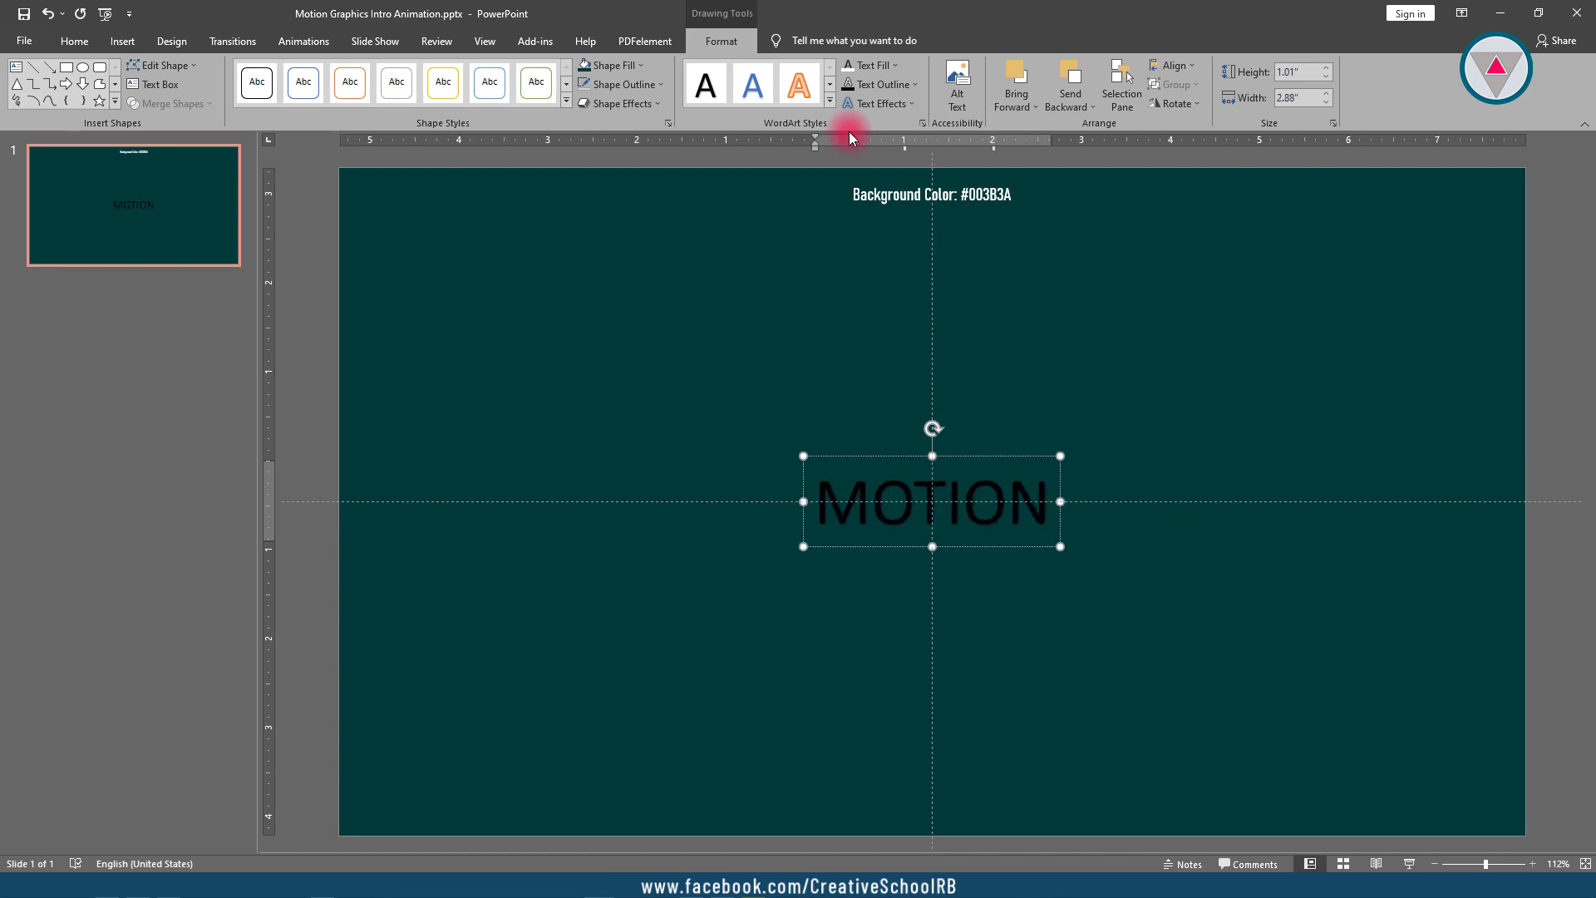
pyautogui.hotkey('ctrl', 'a')
pyautogui.click(894, 66)
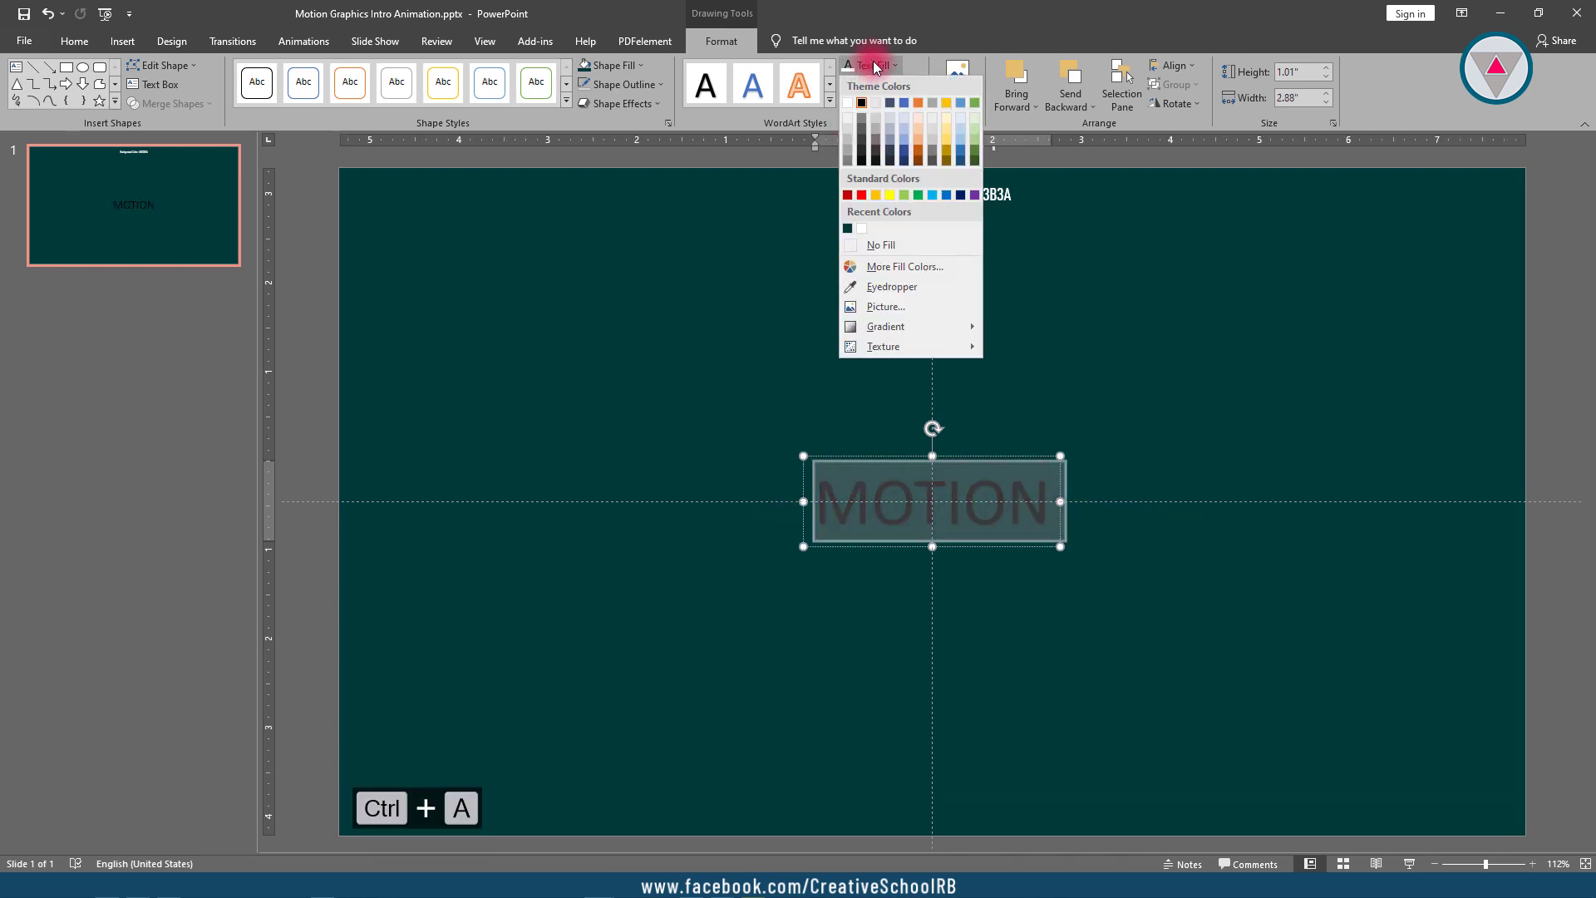
pyautogui.click(945, 101)
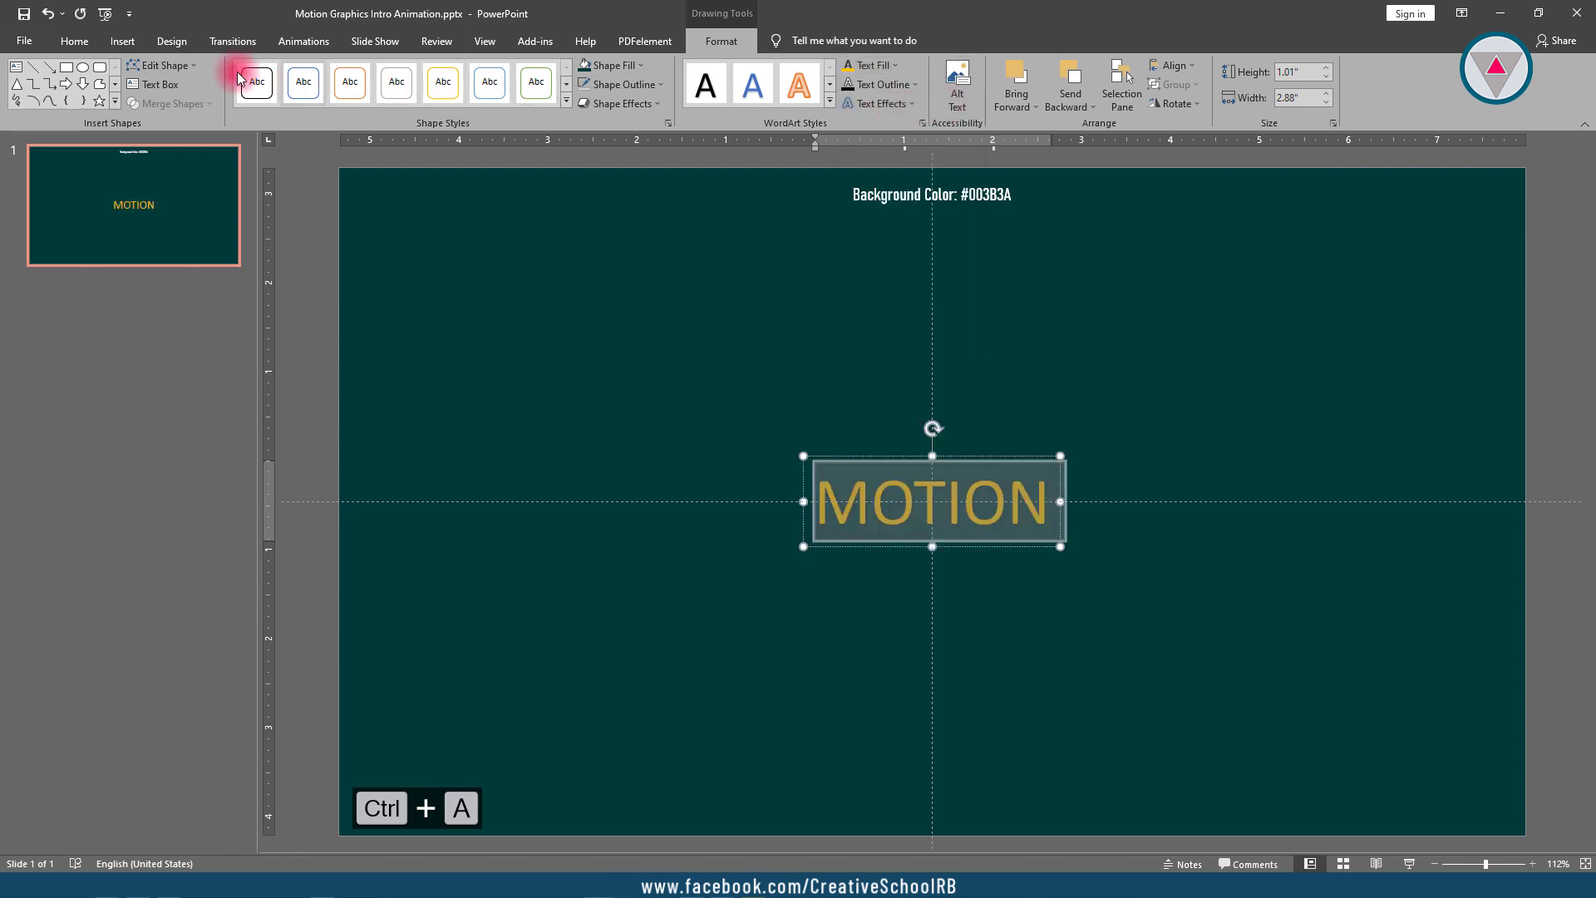
# Make MOTION bold Bahnschrift Condensed, lower it slightly and tilt it to a slight angle.
pyautogui.click(81, 41)
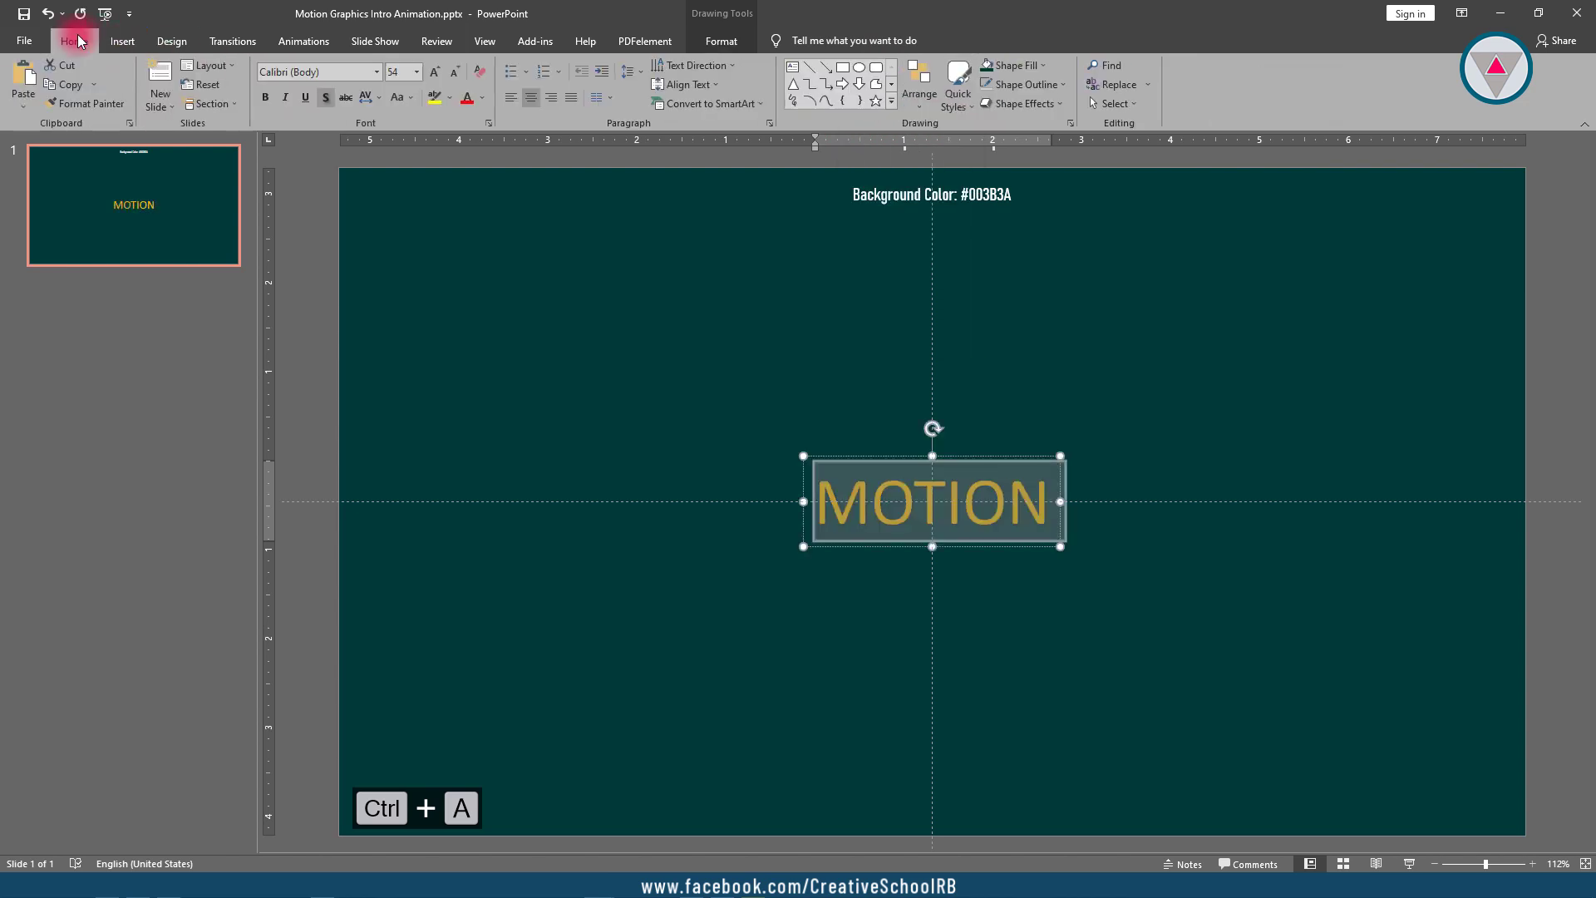
pyautogui.click(266, 99)
pyautogui.click(378, 73)
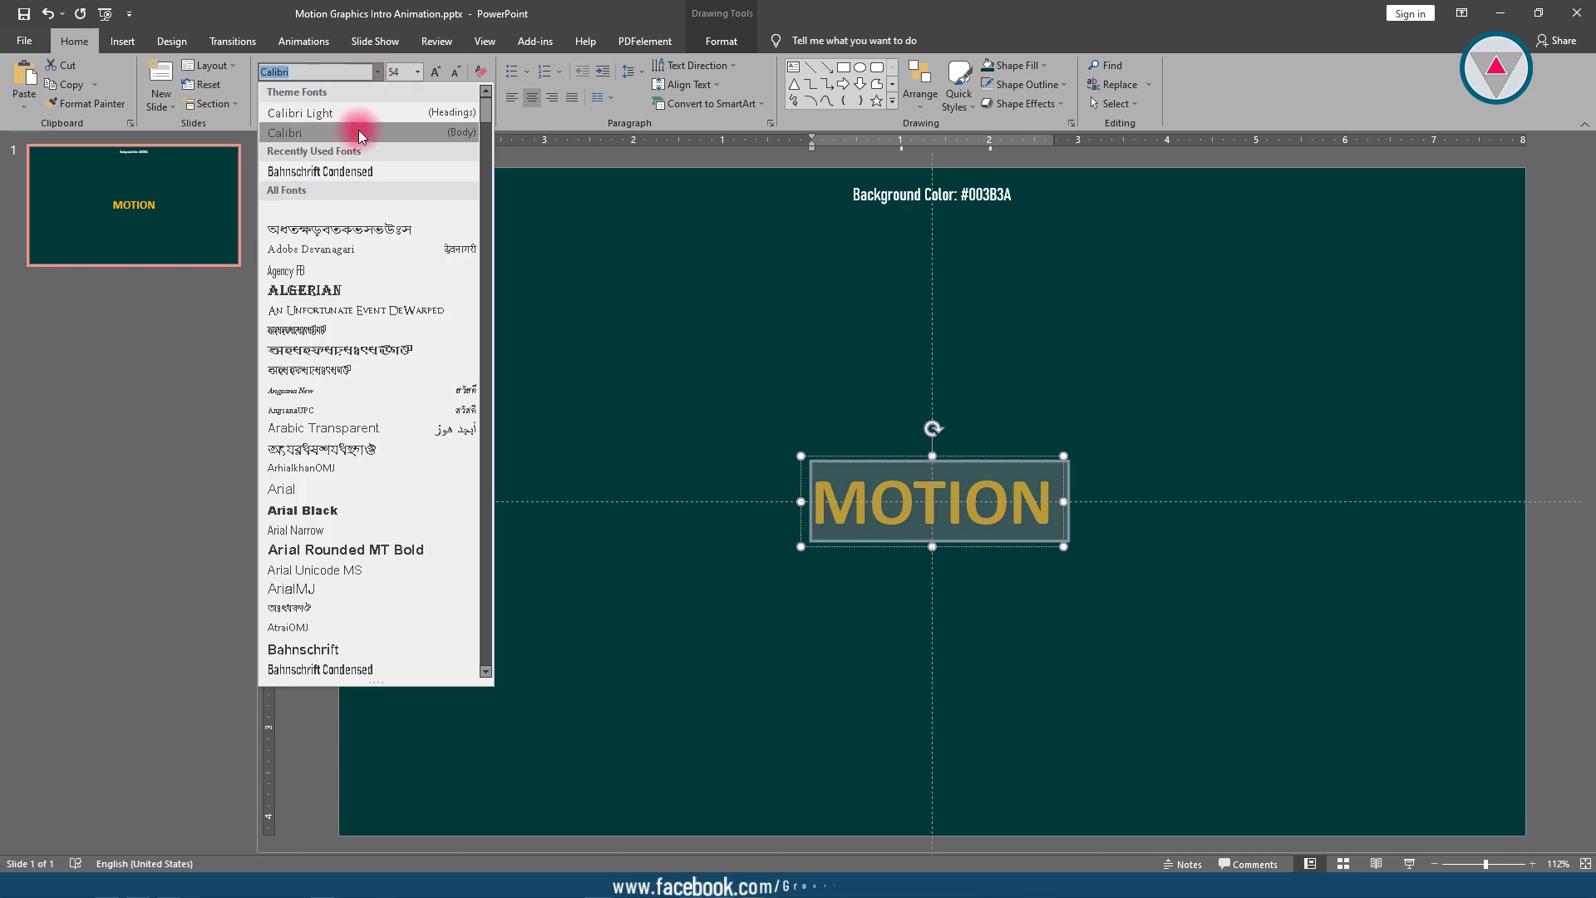
pyautogui.click(316, 668)
pyautogui.moveTo(957, 460); pyautogui.dragTo(957, 499)
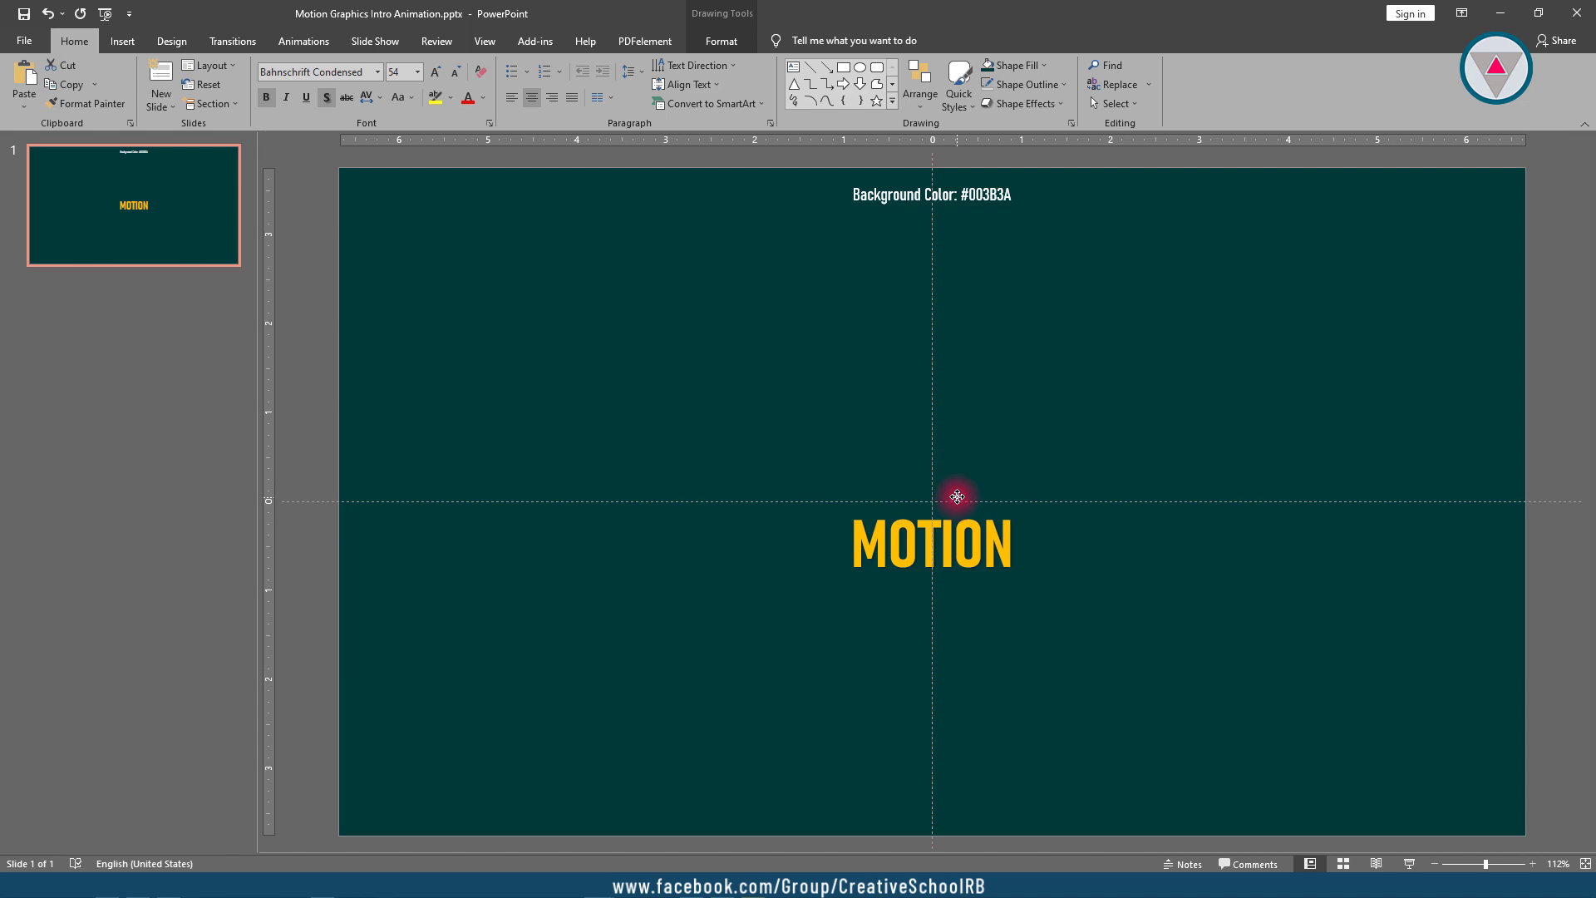
pyautogui.moveTo(957, 496); pyautogui.dragTo(929, 441)
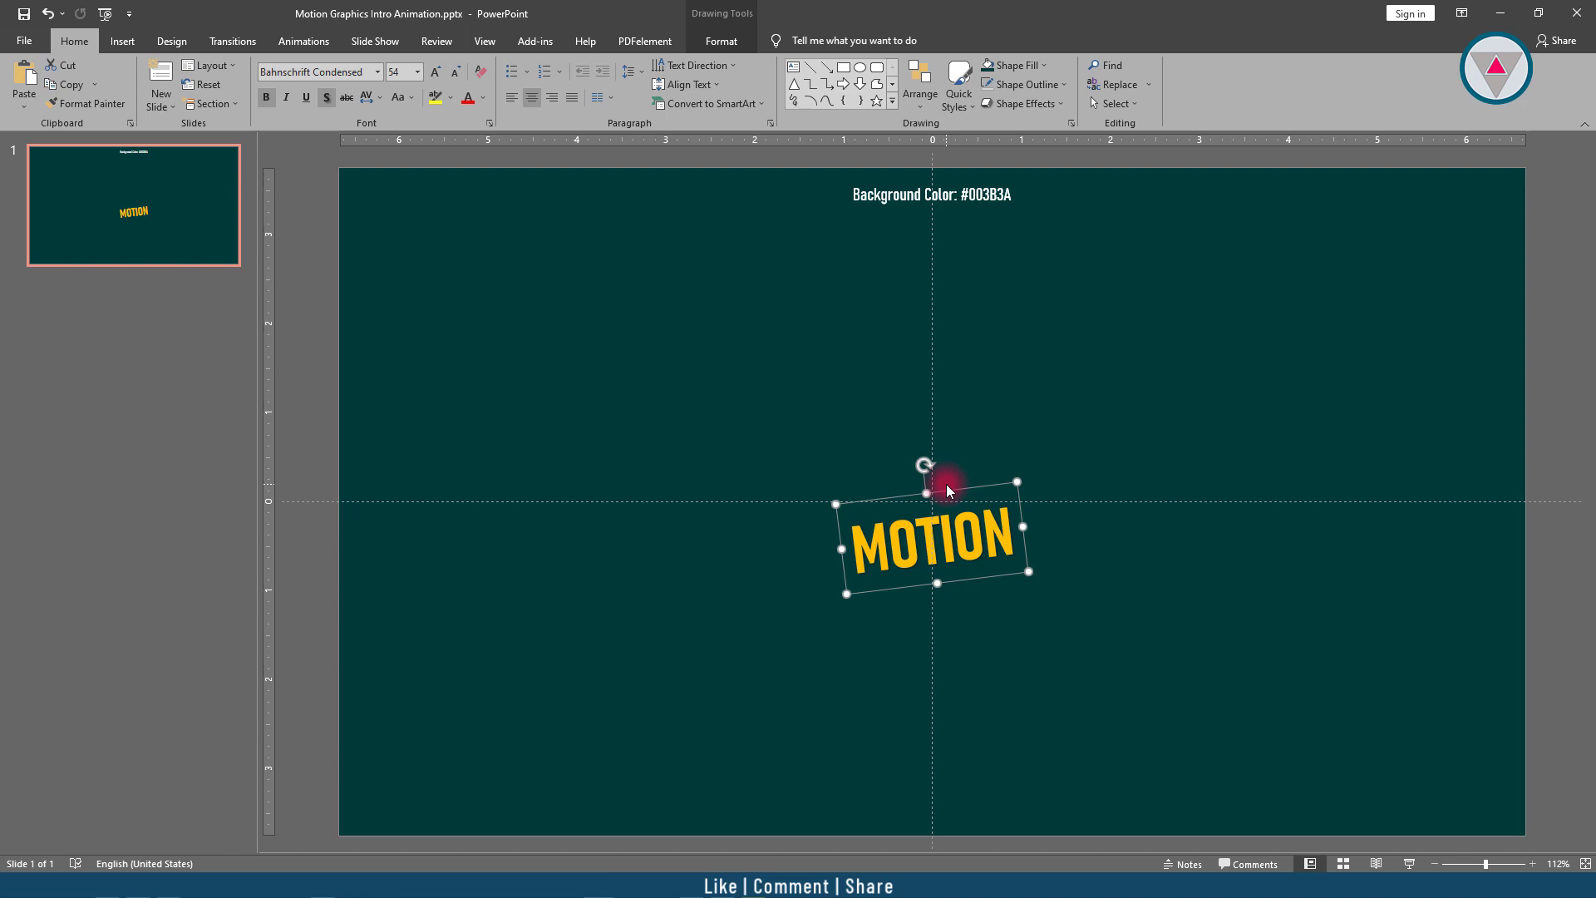
# Apply an Up Lines motion path to MOTION, shortened to end just above its start.
pyautogui.click(307, 43)
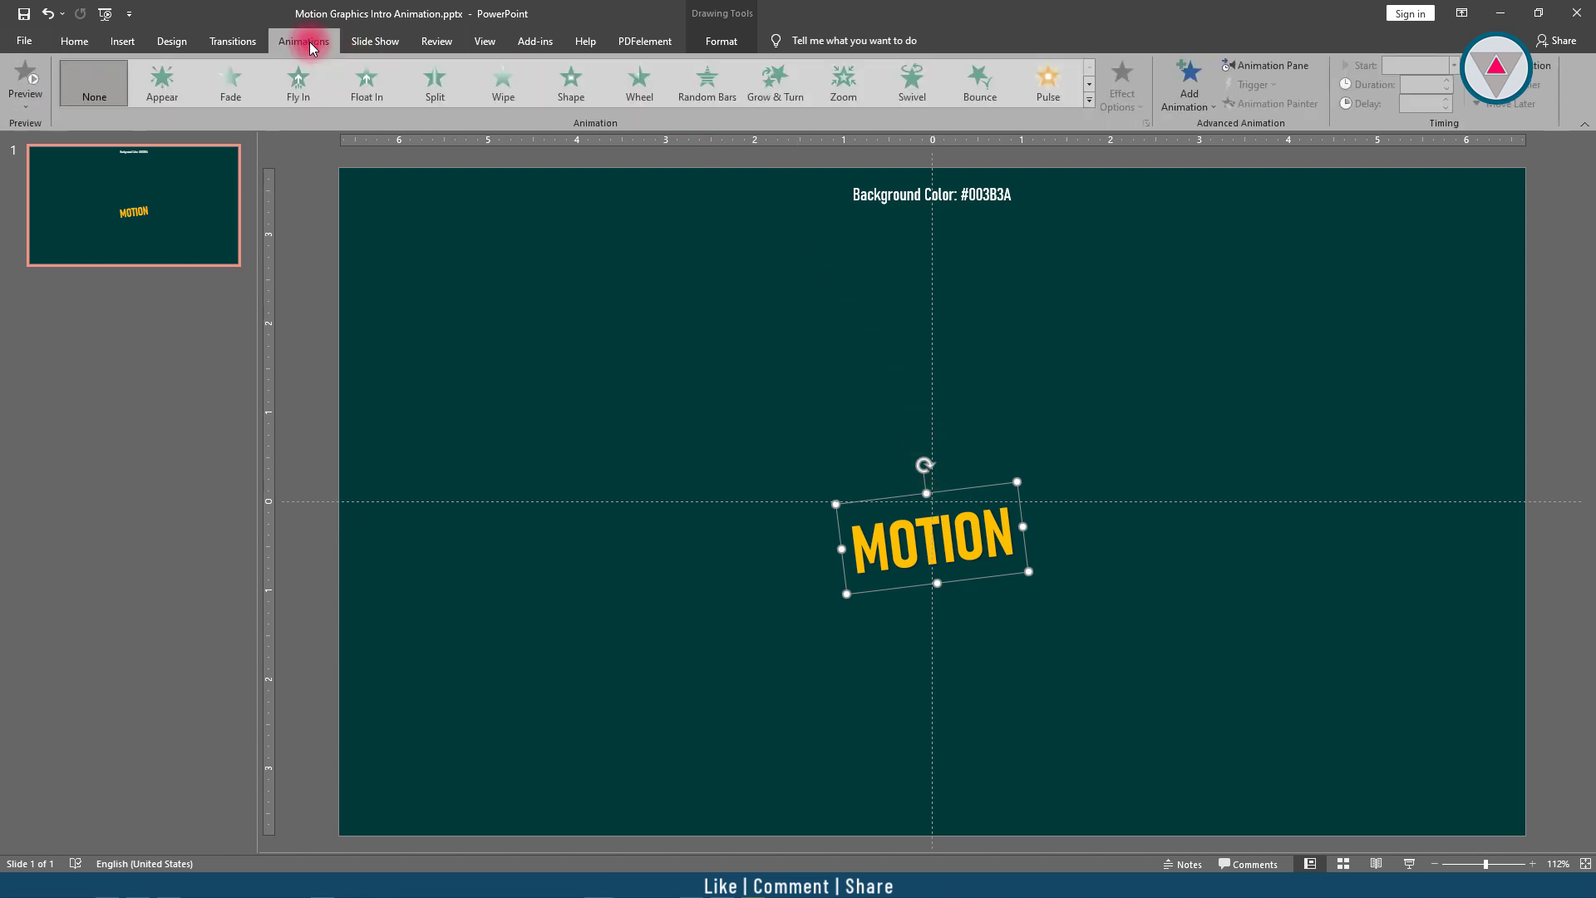
pyautogui.click(1088, 100)
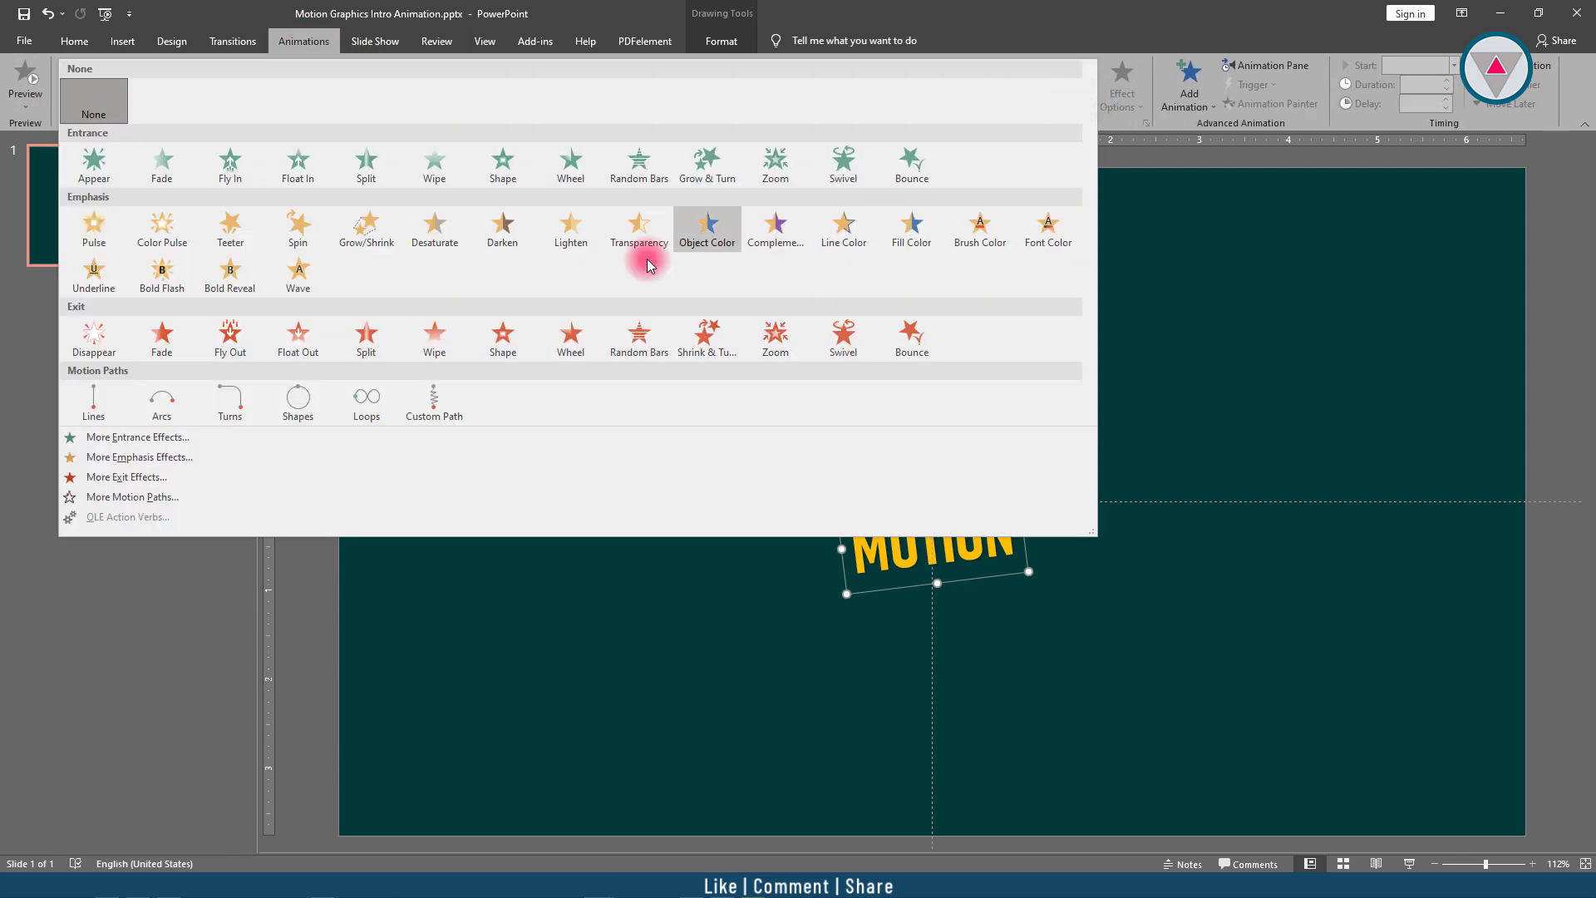
pyautogui.click(91, 405)
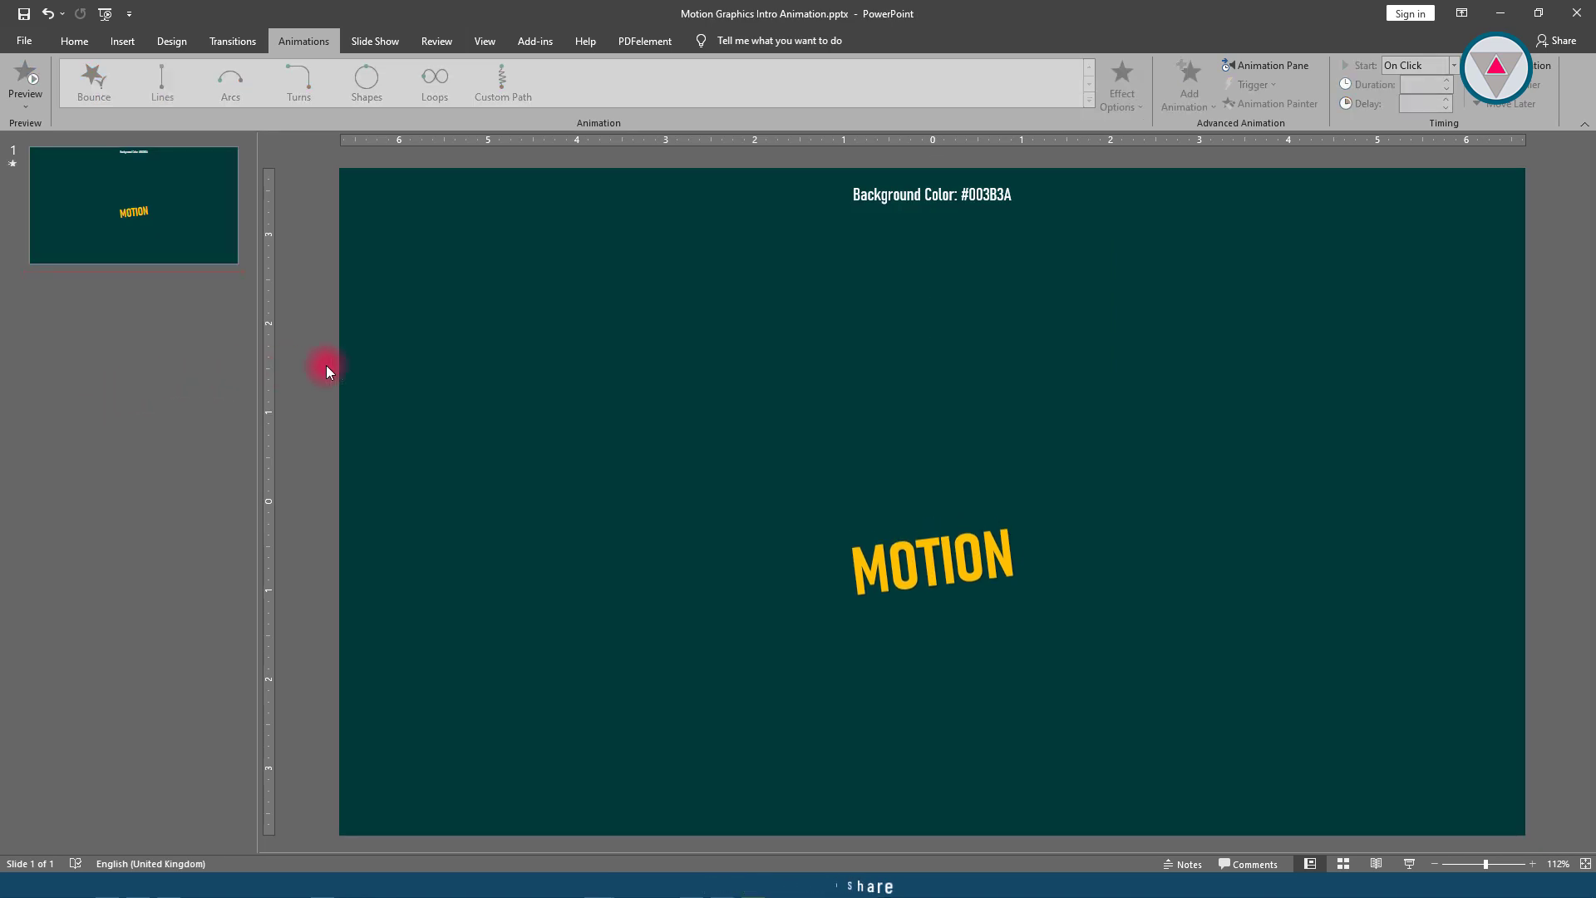
pyautogui.click(1123, 100)
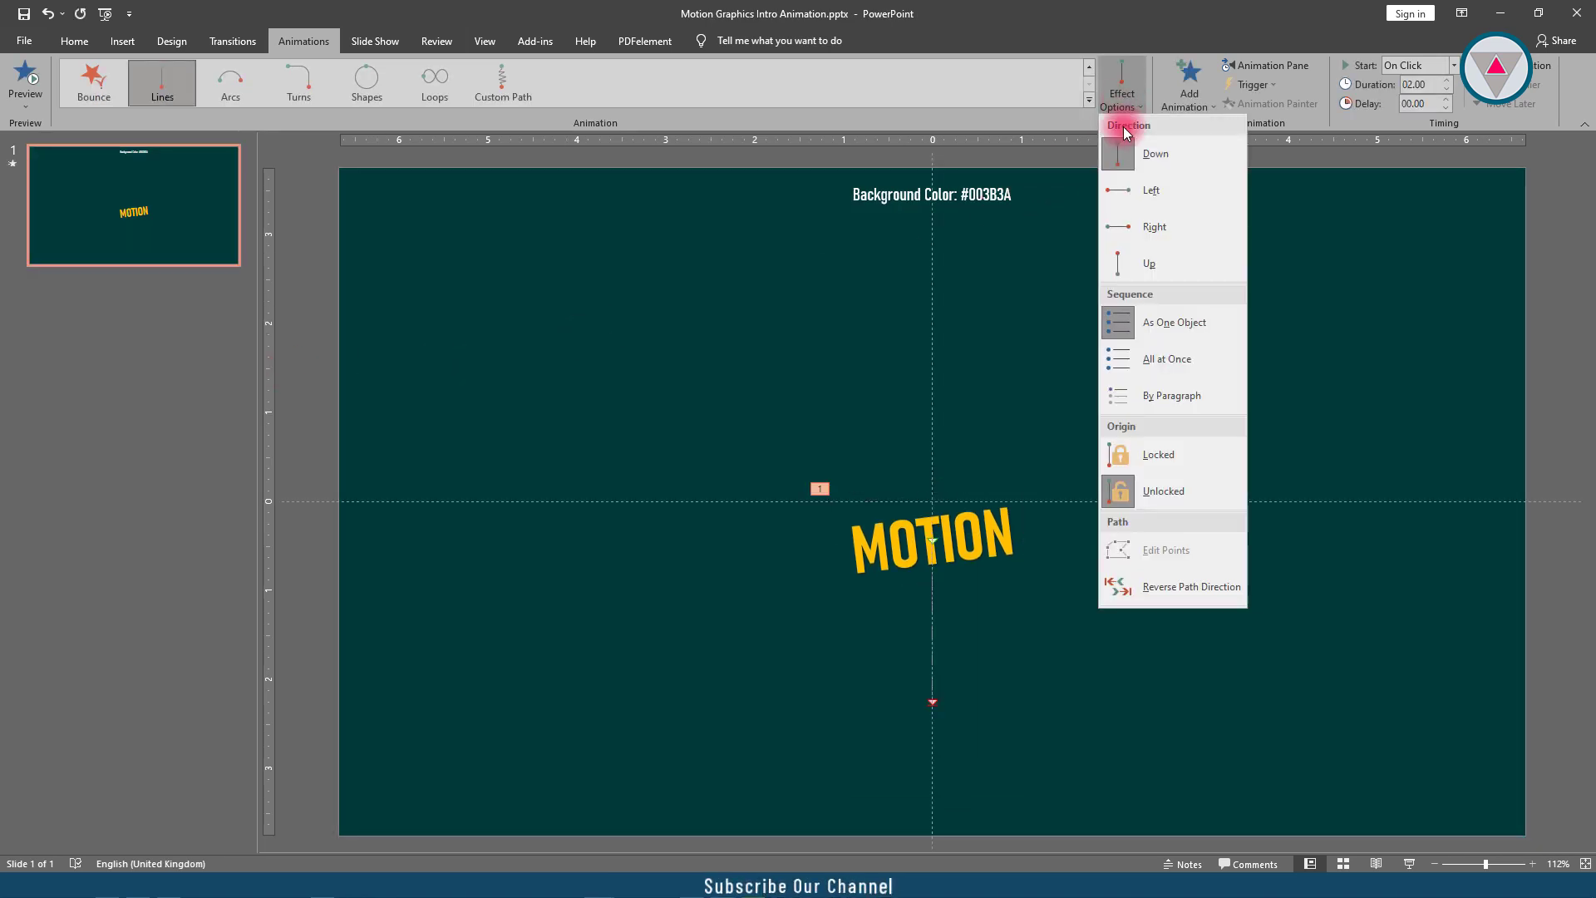
pyautogui.click(1124, 264)
pyautogui.click(932, 373)
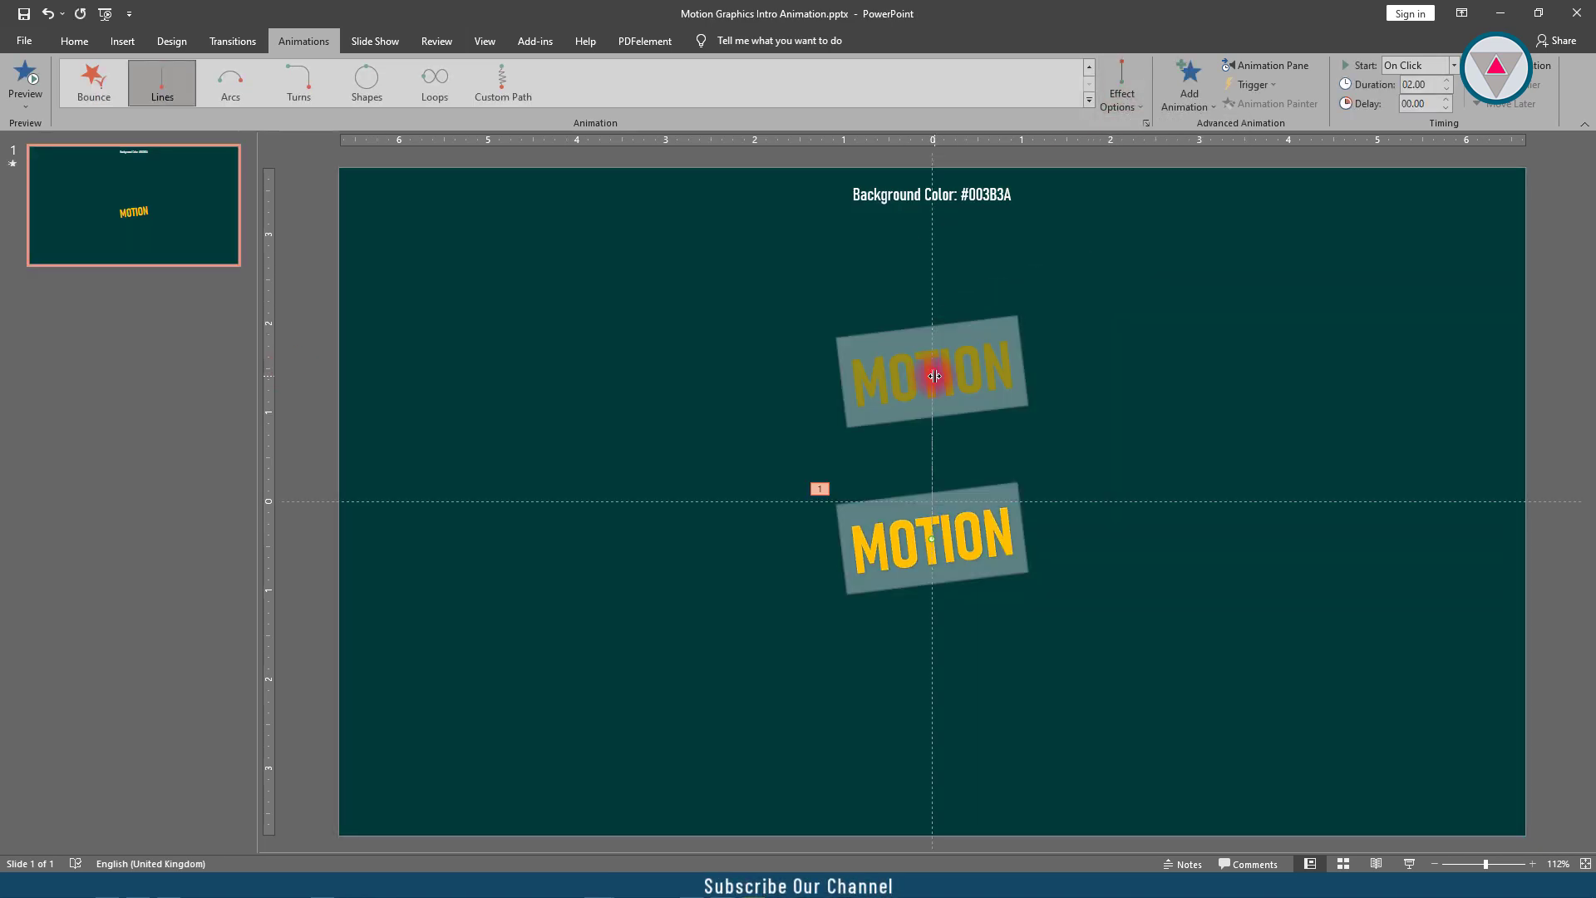
pyautogui.moveTo(934, 371); pyautogui.dragTo(919, 460)
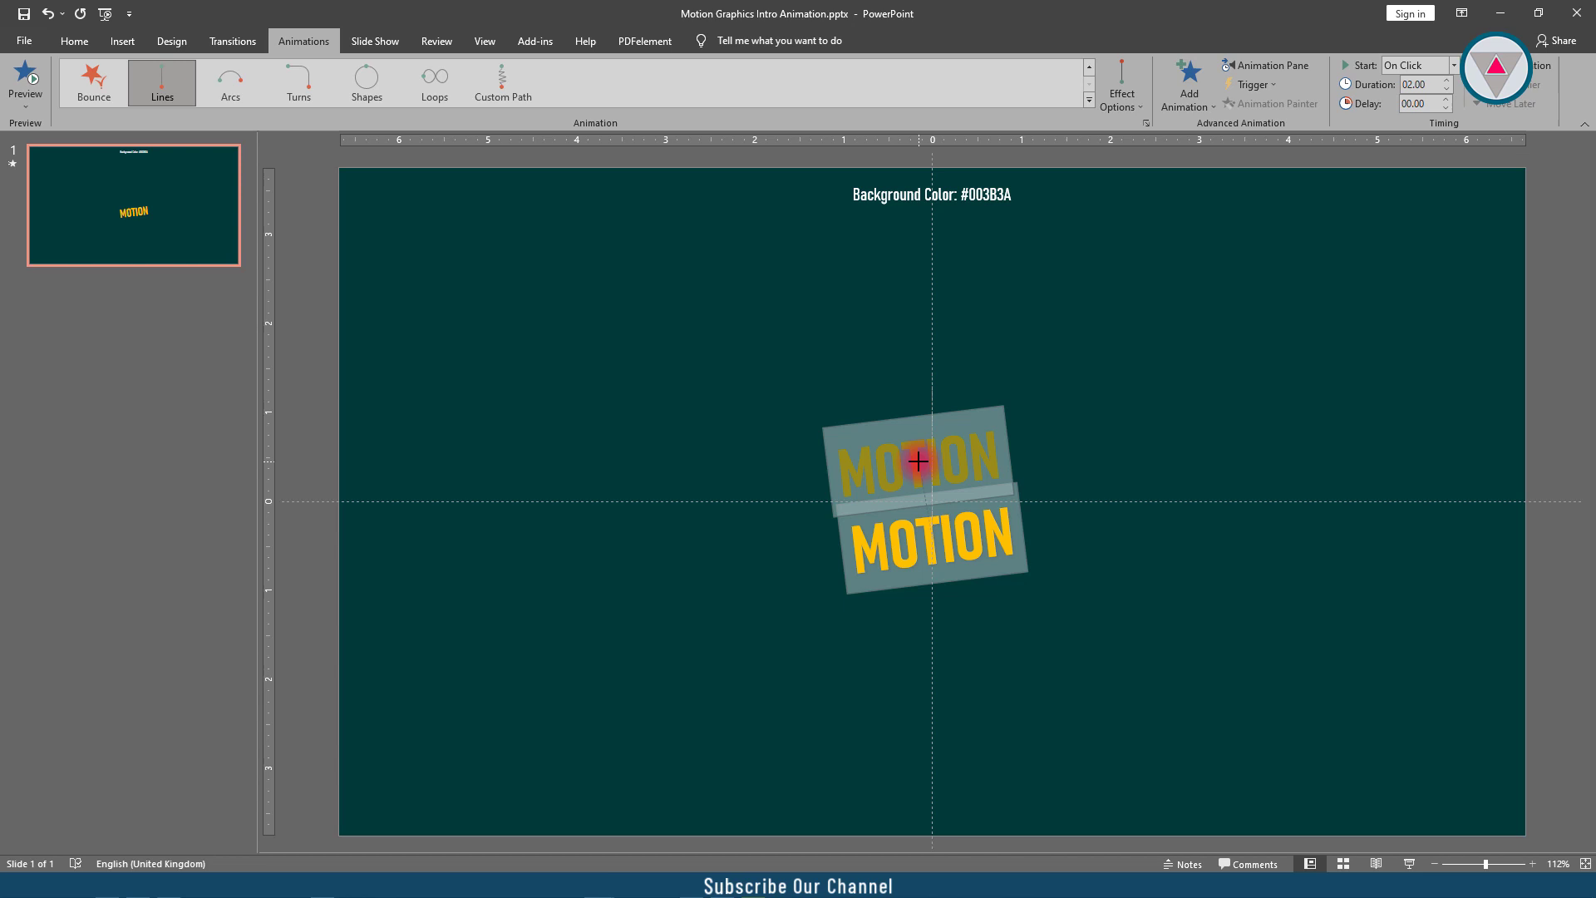
pyautogui.moveTo(918, 461); pyautogui.dragTo(921, 460)
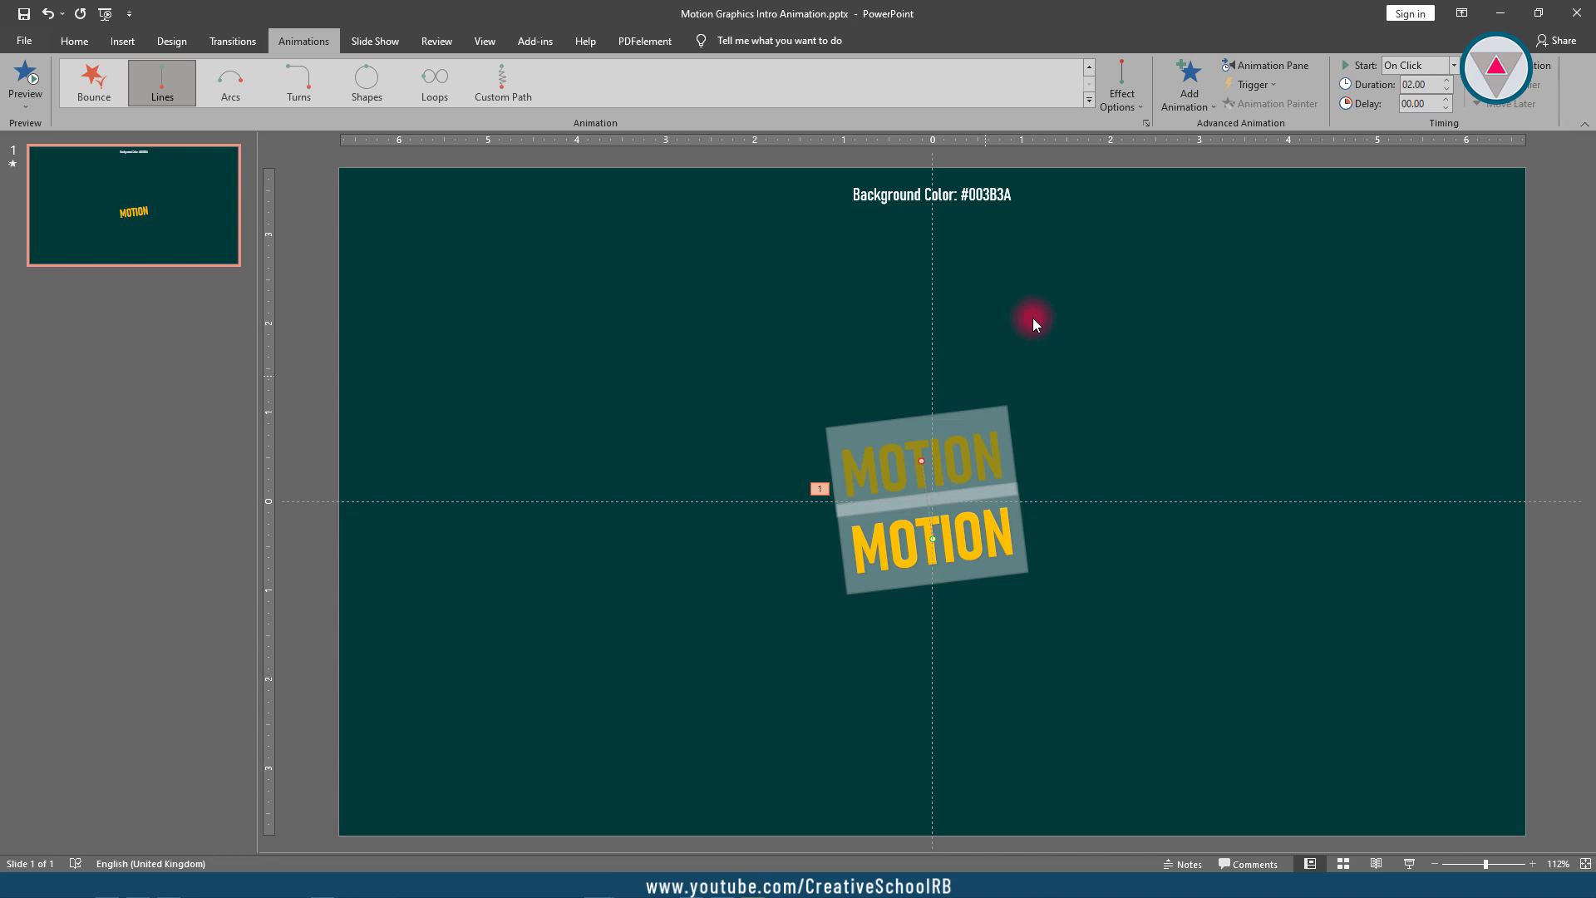
# Set MOTION's Up animation to animate by letter, start With Previous, and last 0.6 seconds.
pyautogui.click(1146, 125)
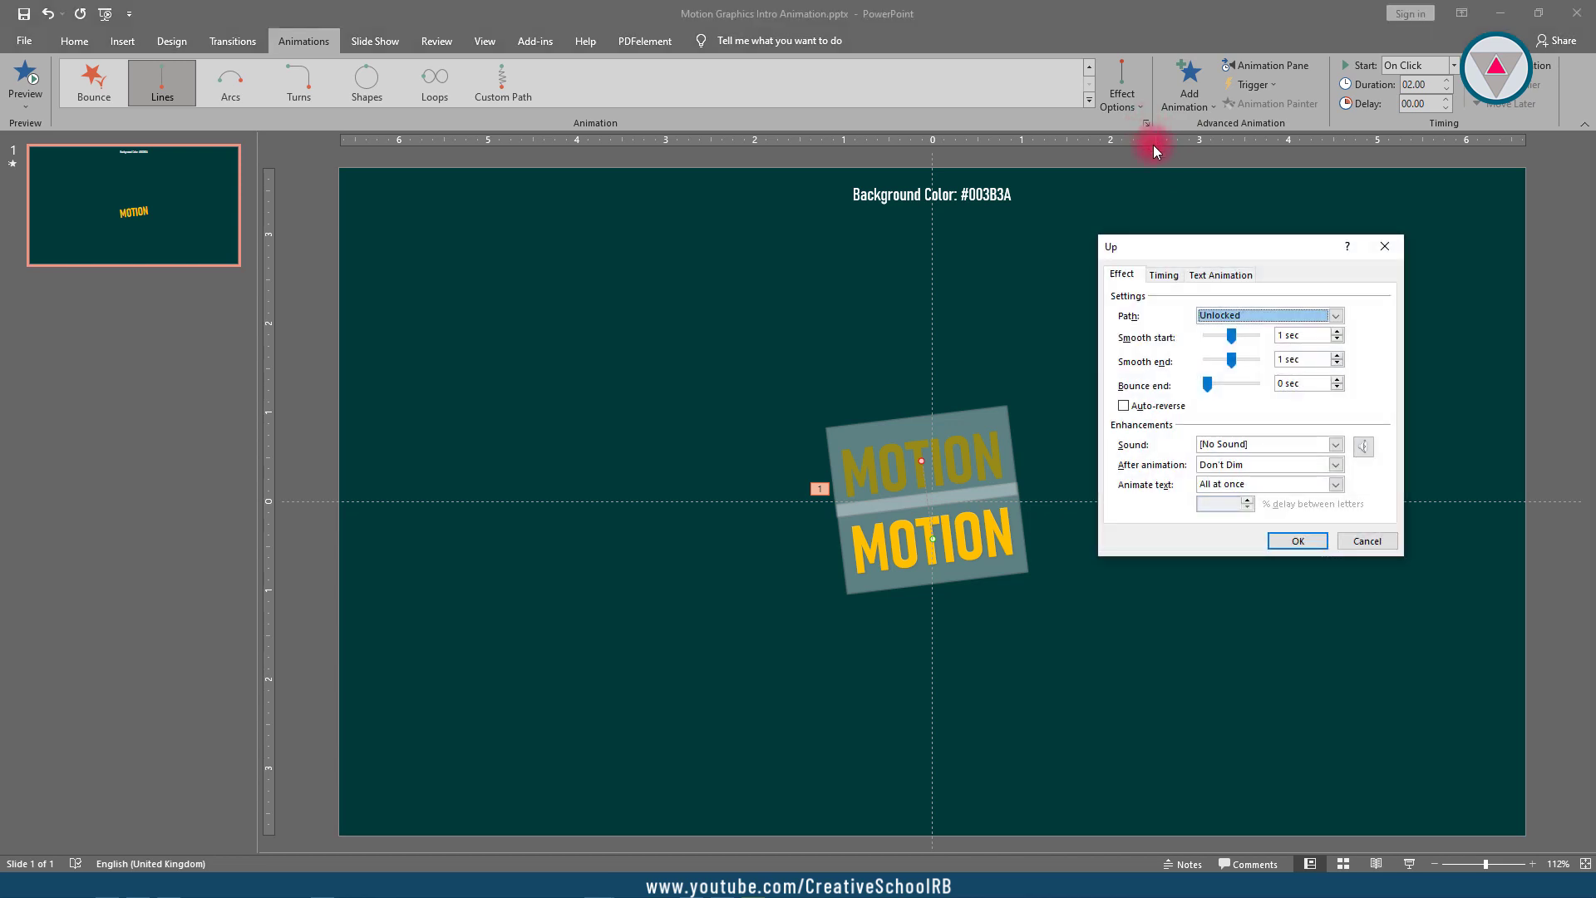
pyautogui.click(1231, 485)
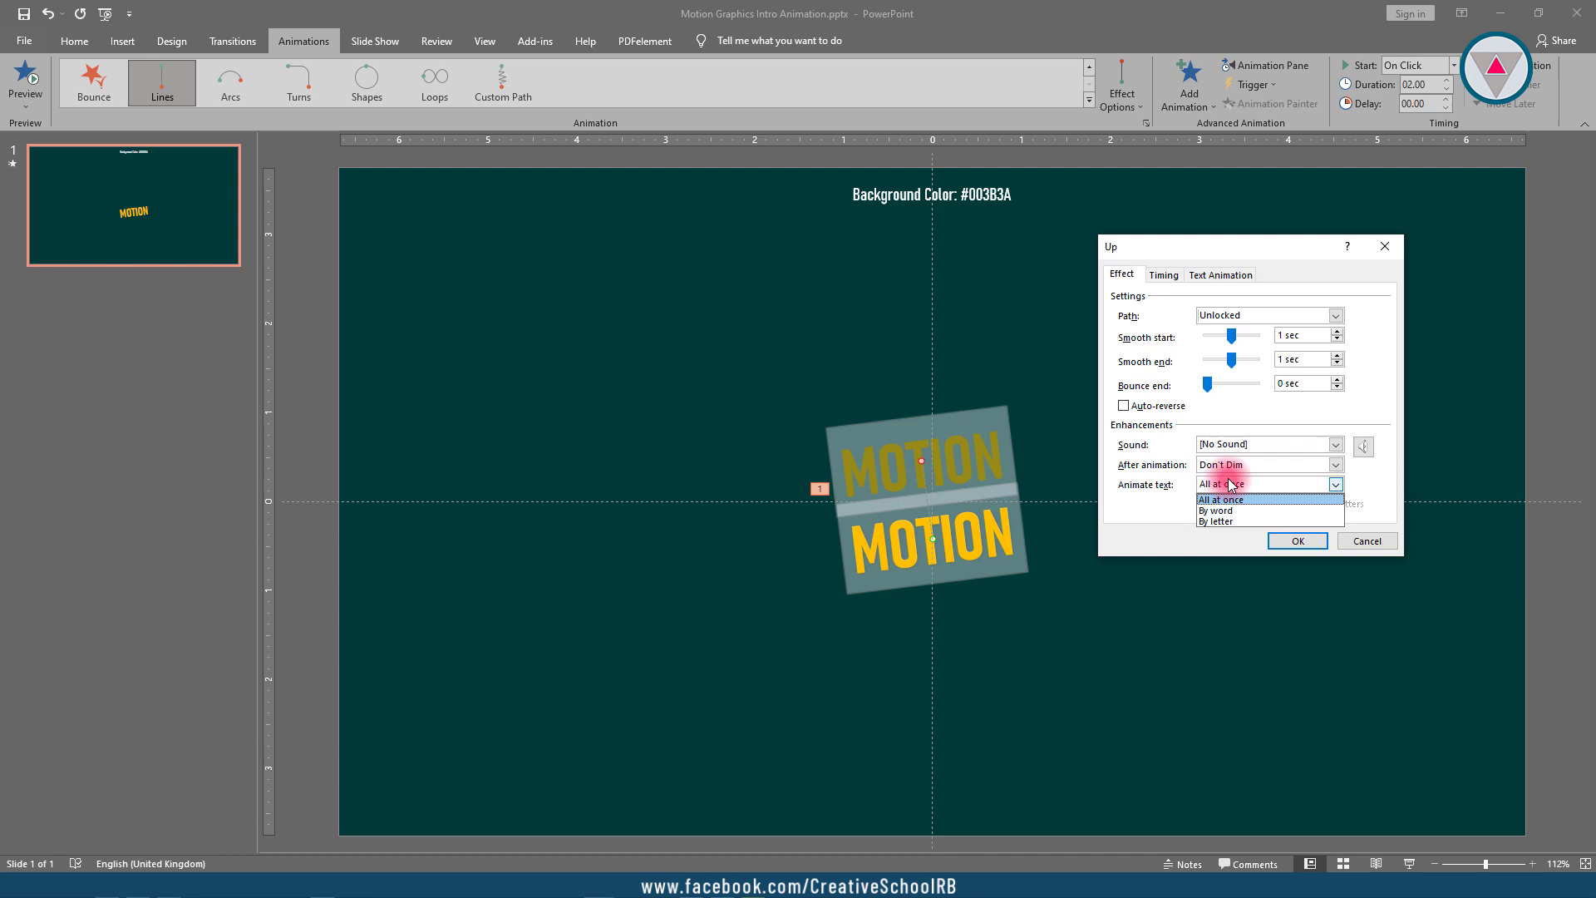
pyautogui.click(1216, 521)
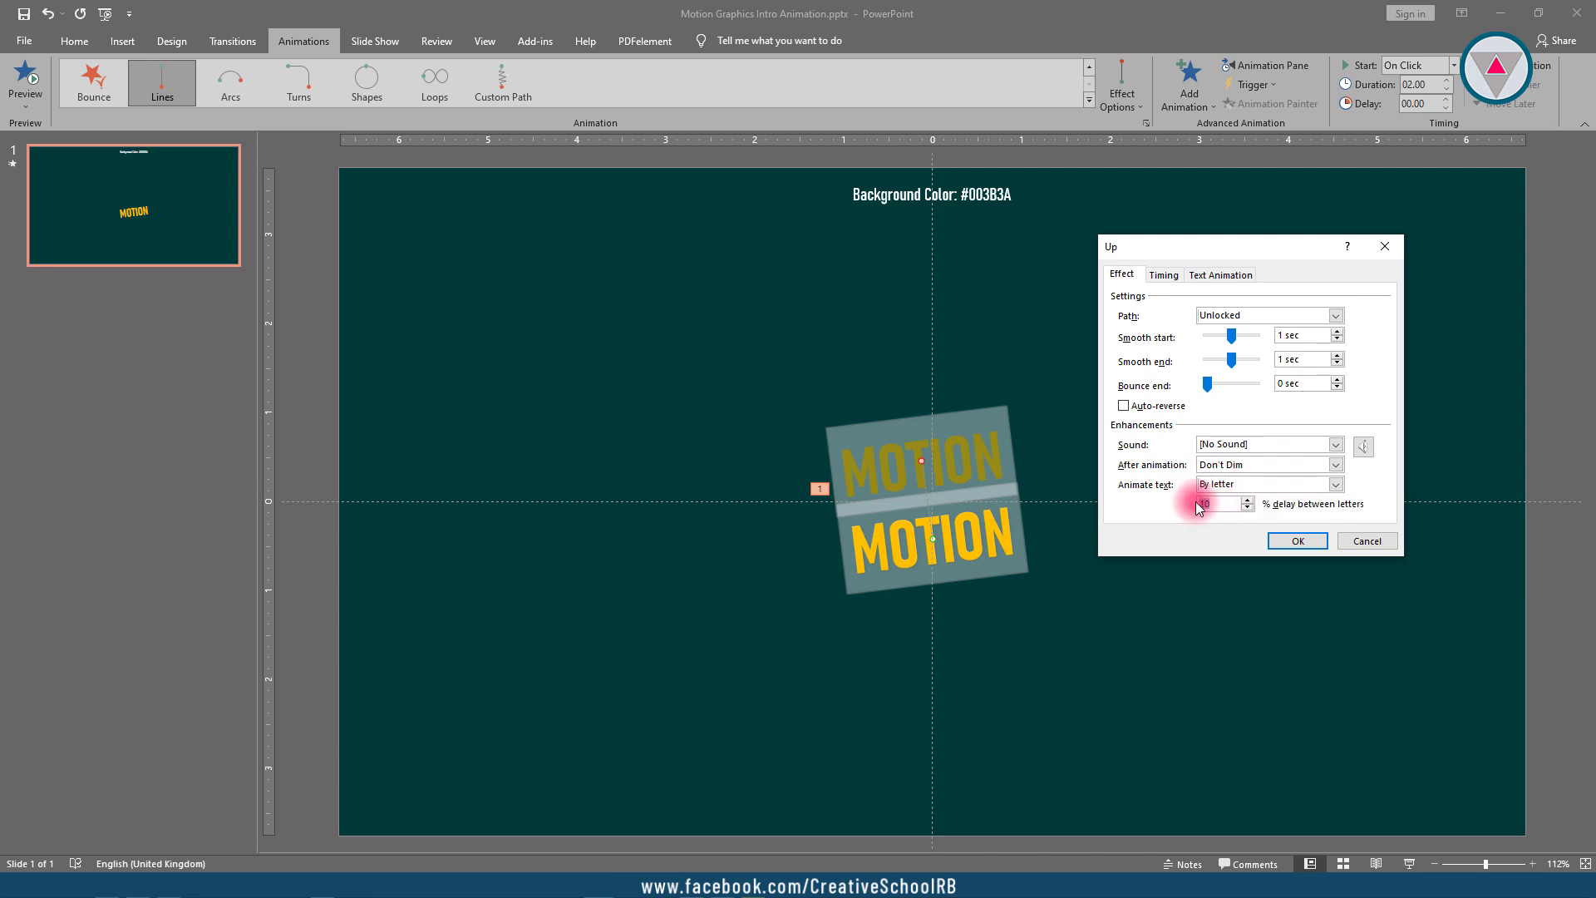
pyautogui.click(1163, 275)
pyautogui.click(1197, 300)
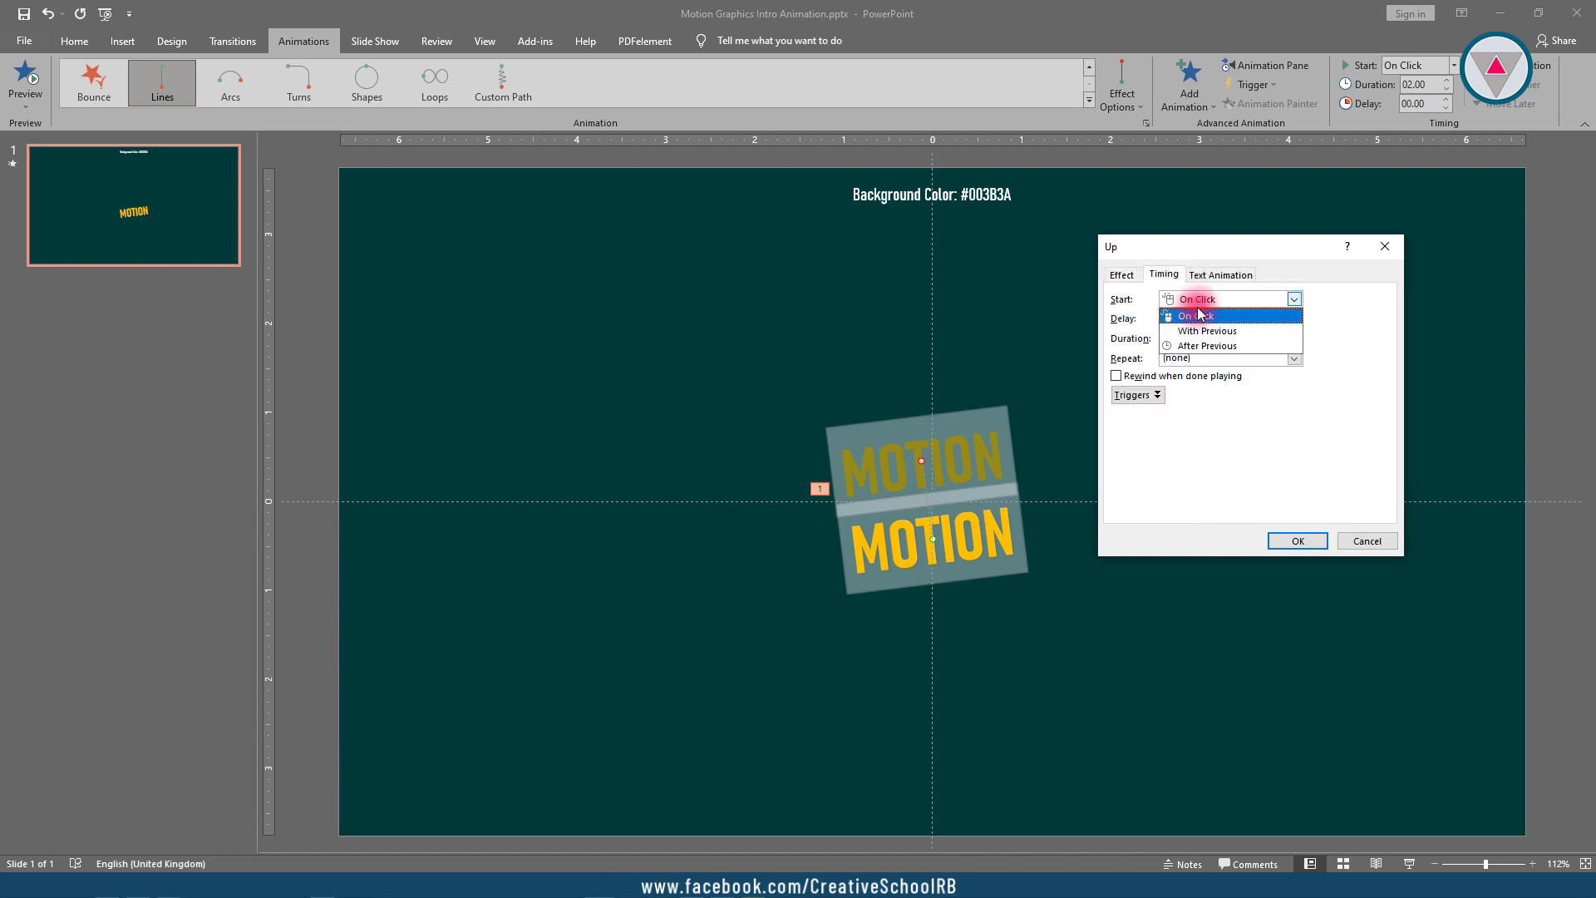
pyautogui.click(1207, 331)
pyautogui.click(1190, 338)
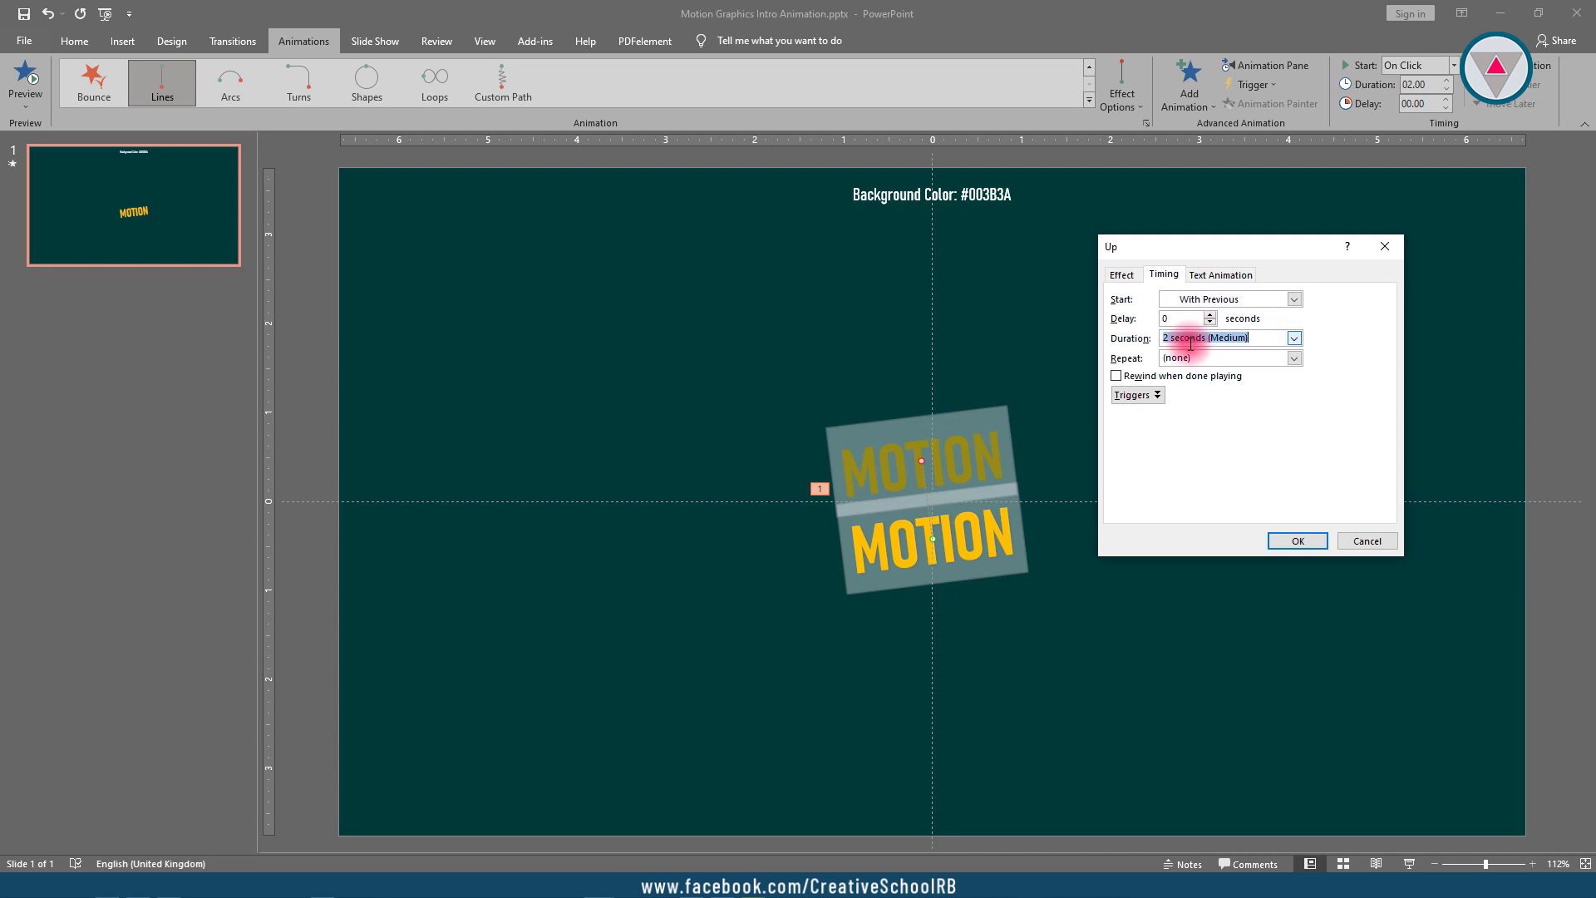
pyautogui.write('.6')
pyautogui.press('Return')
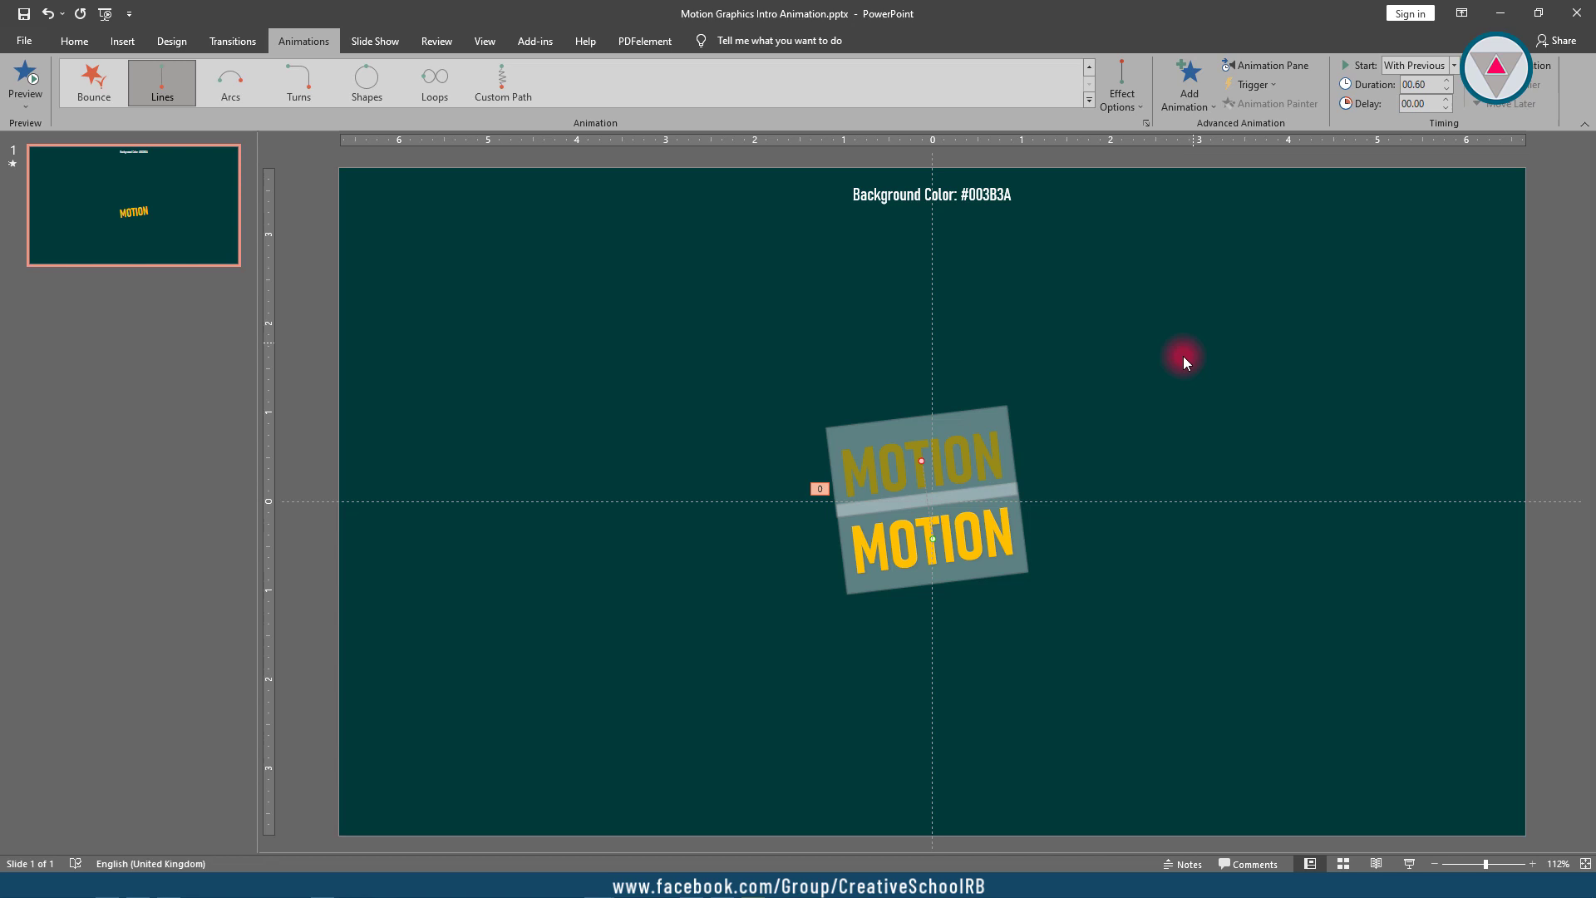
# Duplicate MOTION with Ctrl+D, move the copy above the original, and retype it as 'GRAPHICS'.
pyautogui.click(995, 486)
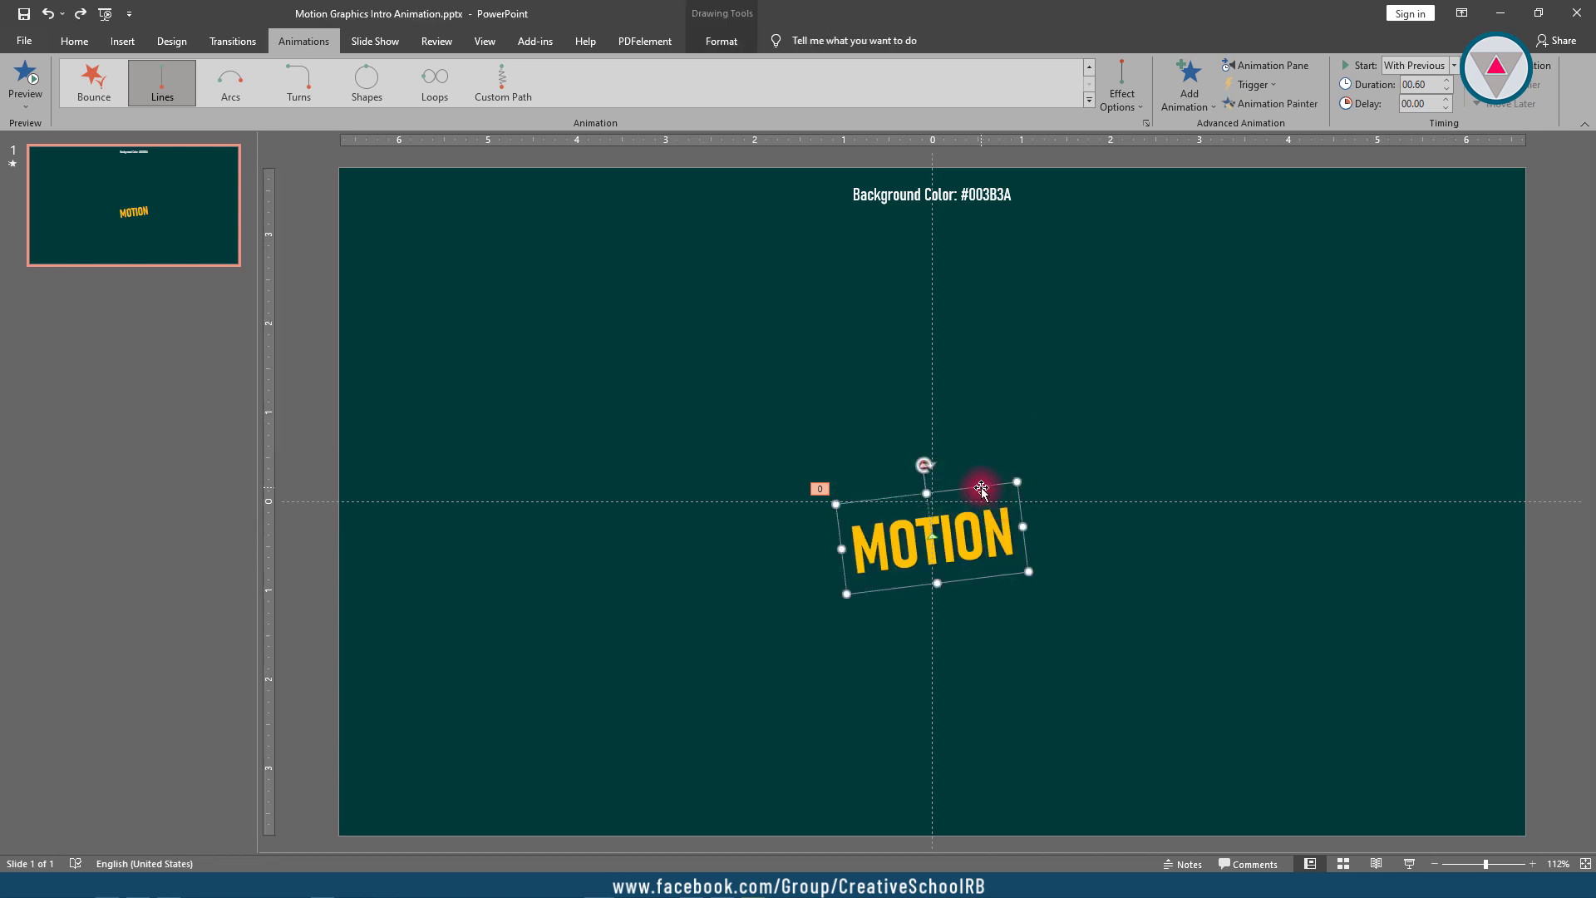
pyautogui.hotkey('ctrl', 'd')
pyautogui.moveTo(986, 498); pyautogui.dragTo(964, 415)
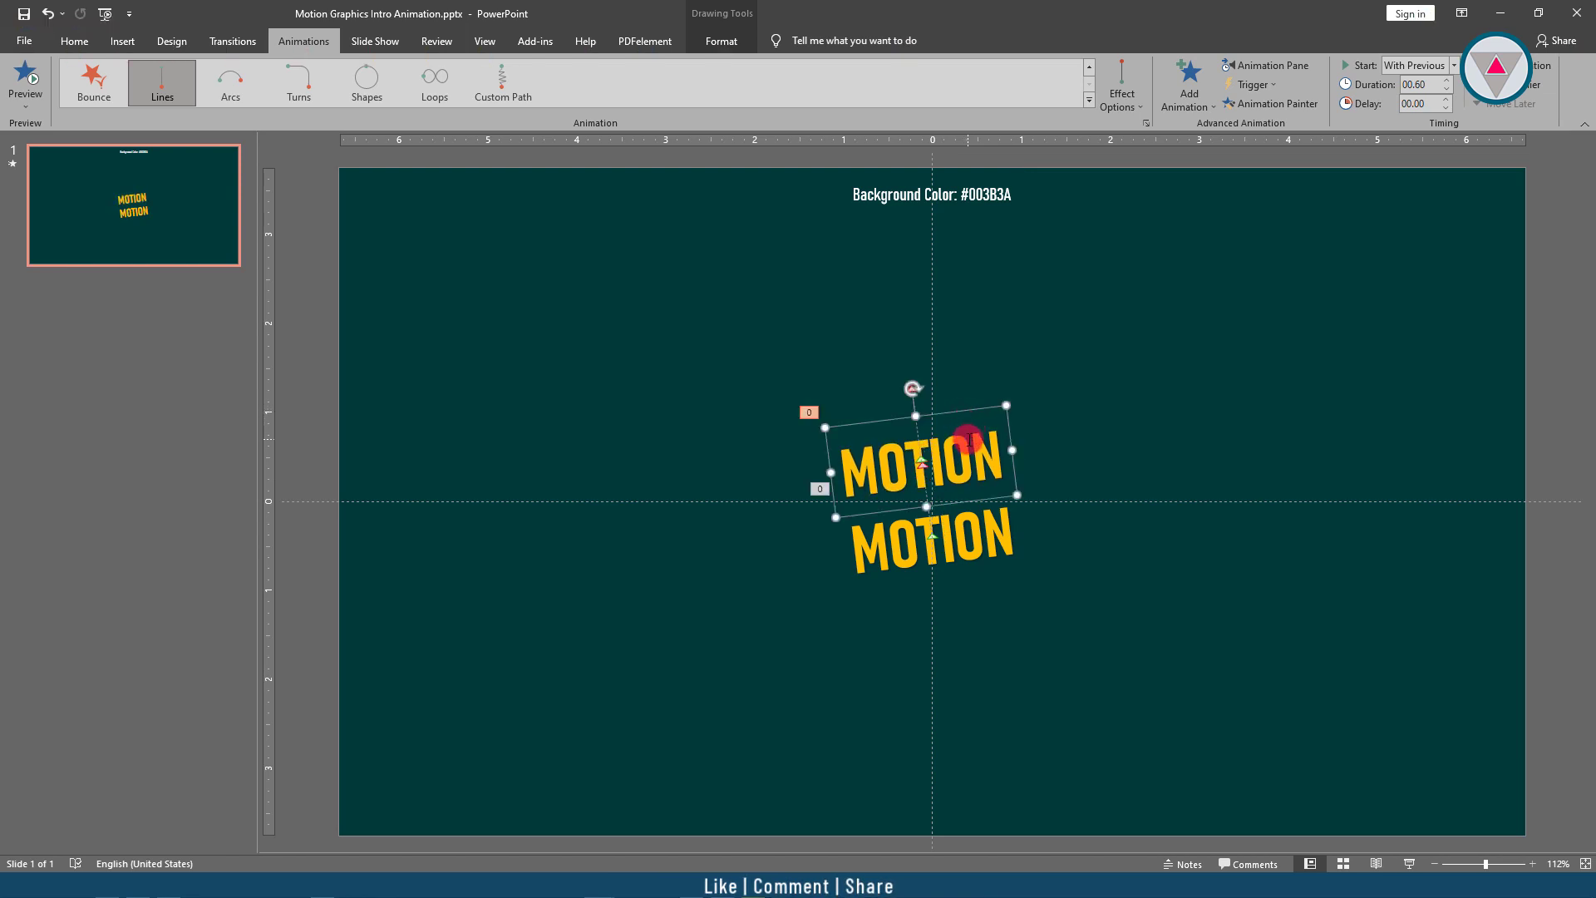
pyautogui.click(969, 440)
pyautogui.hotkey('ctrl', 'a')
pyautogui.write('G')
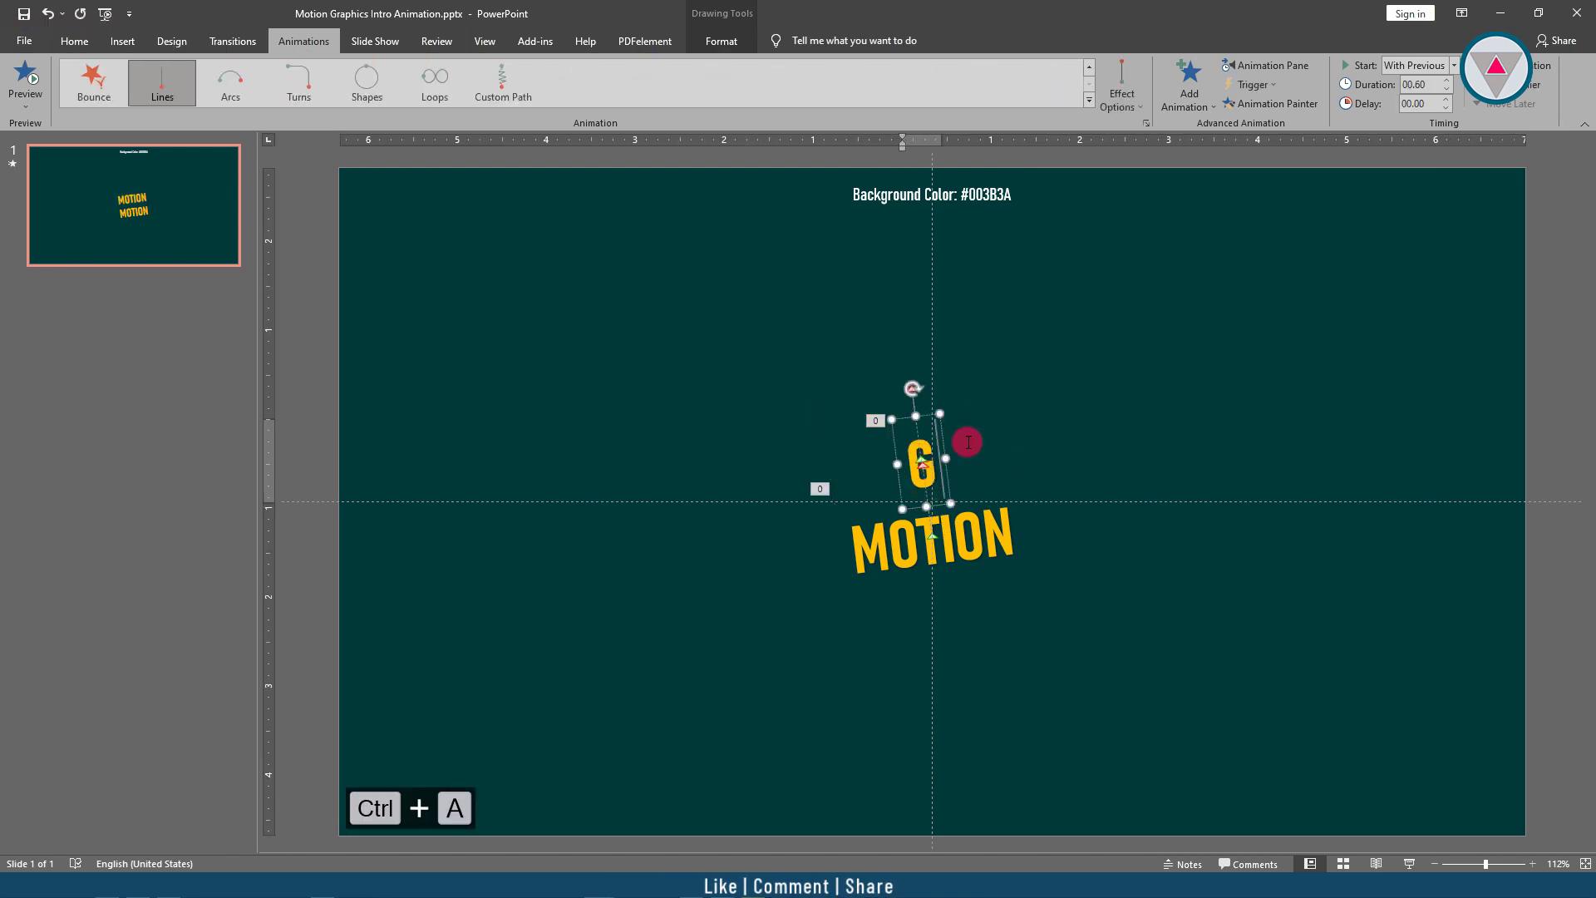
pyautogui.write('RAPHICS')
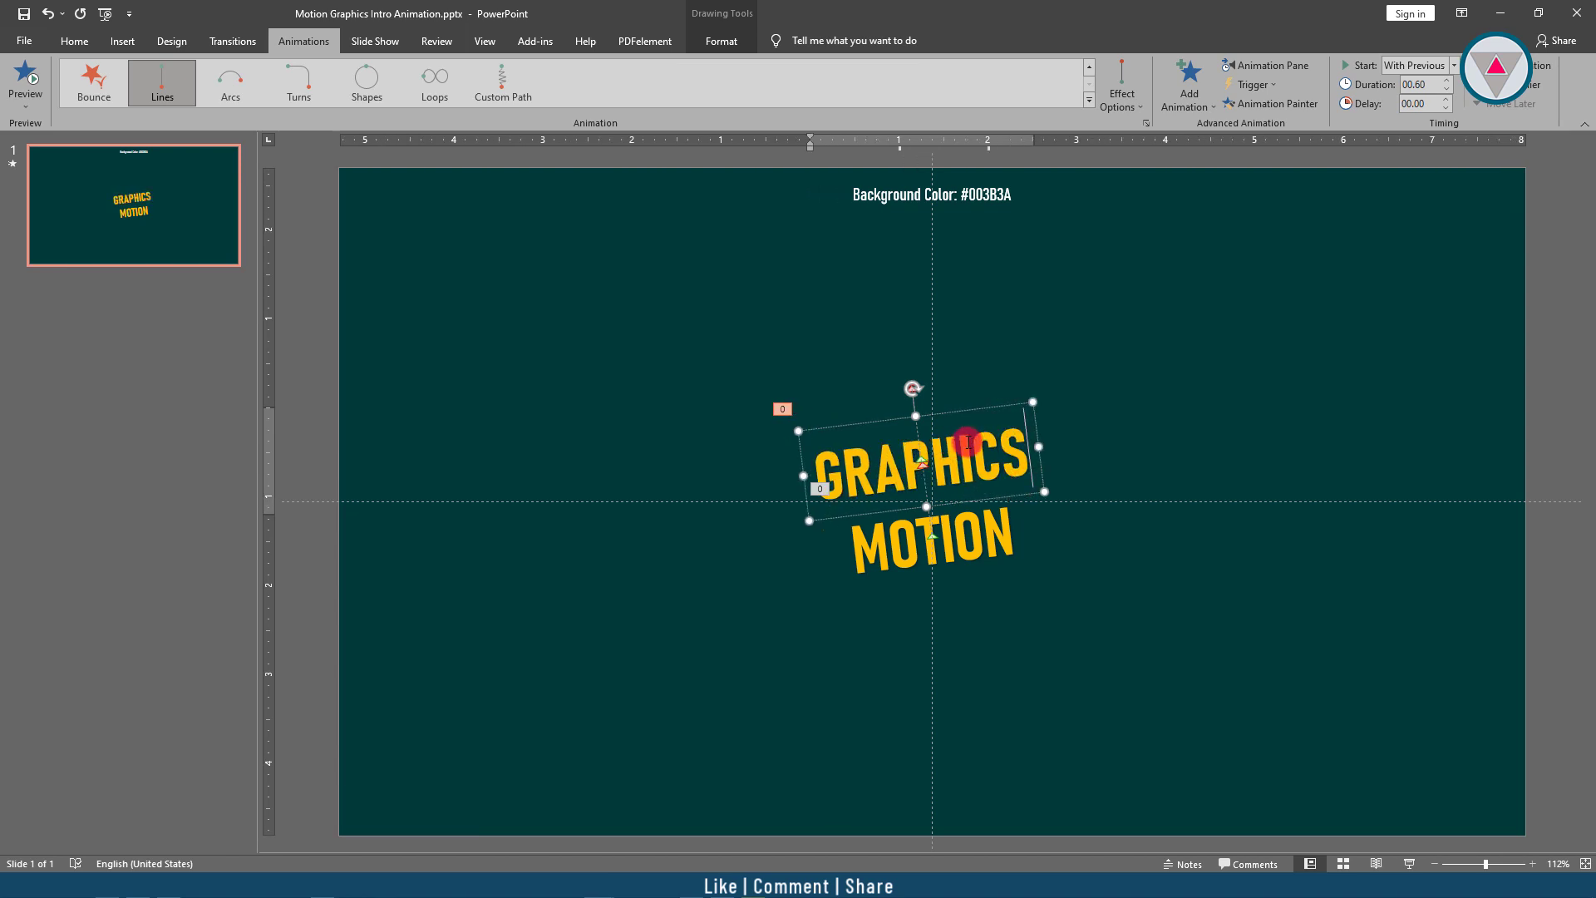
pyautogui.hotkey('ctrl', 'a')
# Fill the GRAPHICS text white and reselect its text box on the Animations tab.
pyautogui.click(739, 48)
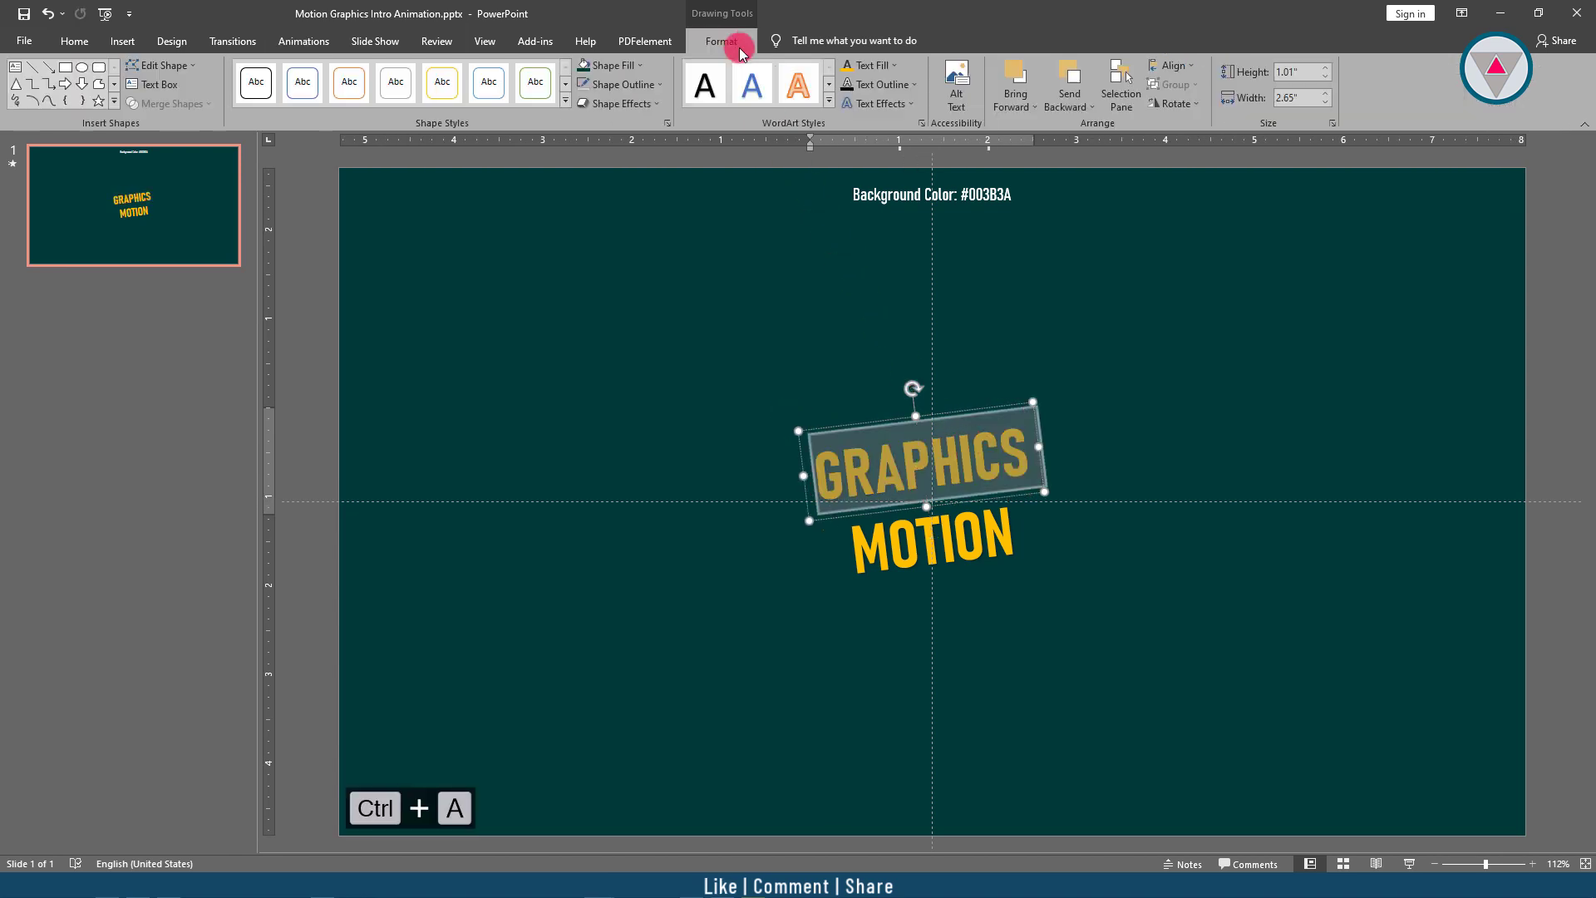
pyautogui.click(860, 64)
pyautogui.click(845, 98)
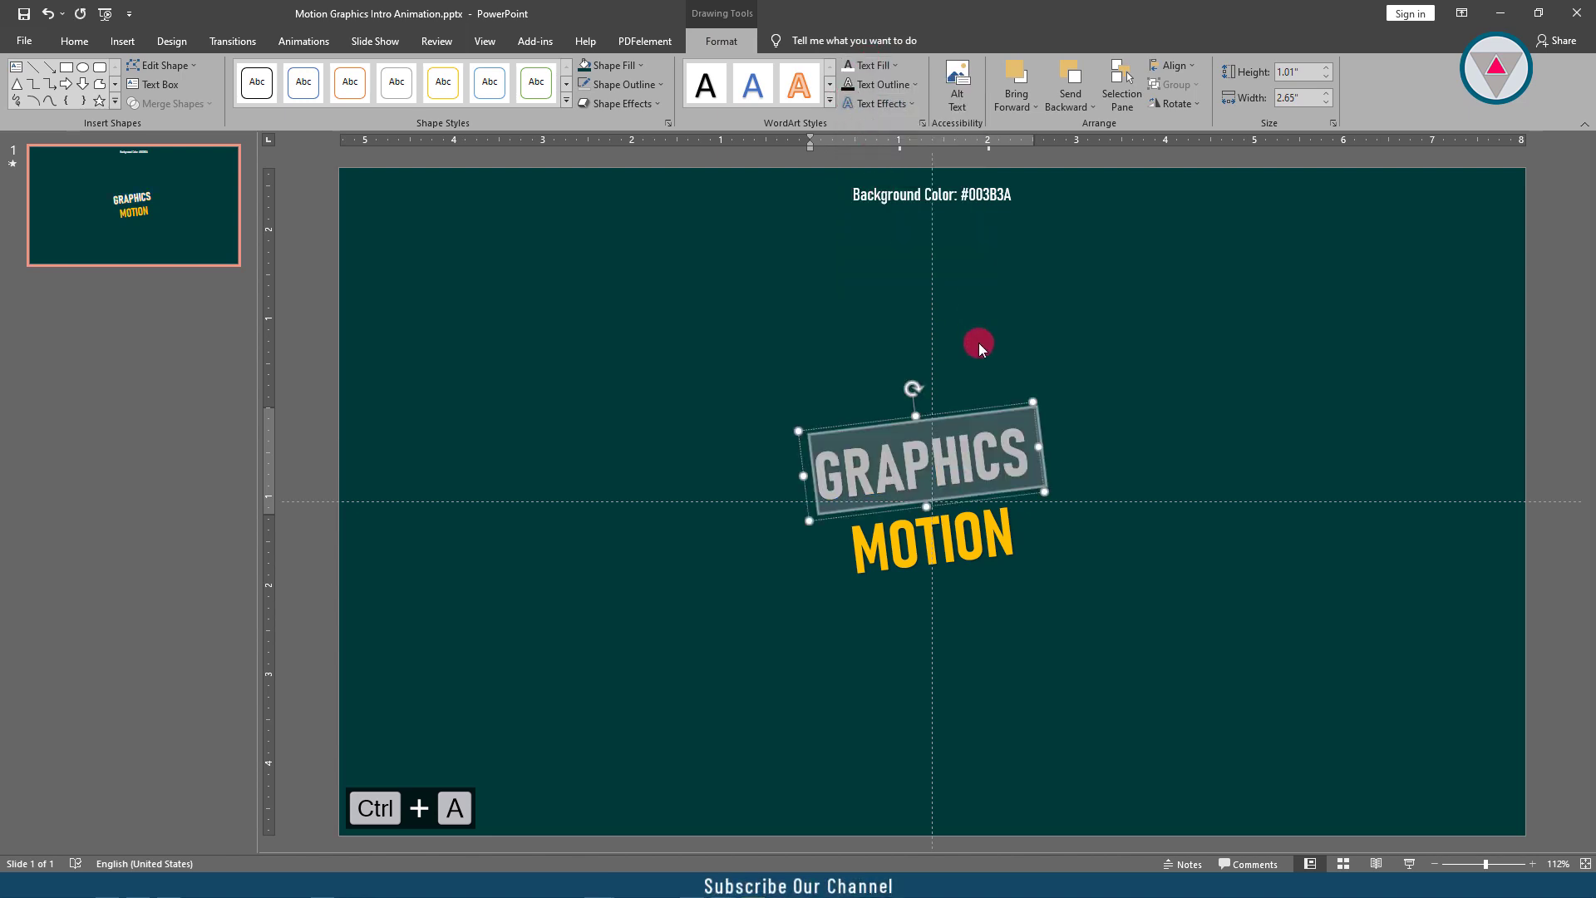
pyautogui.click(982, 376)
pyautogui.click(977, 407)
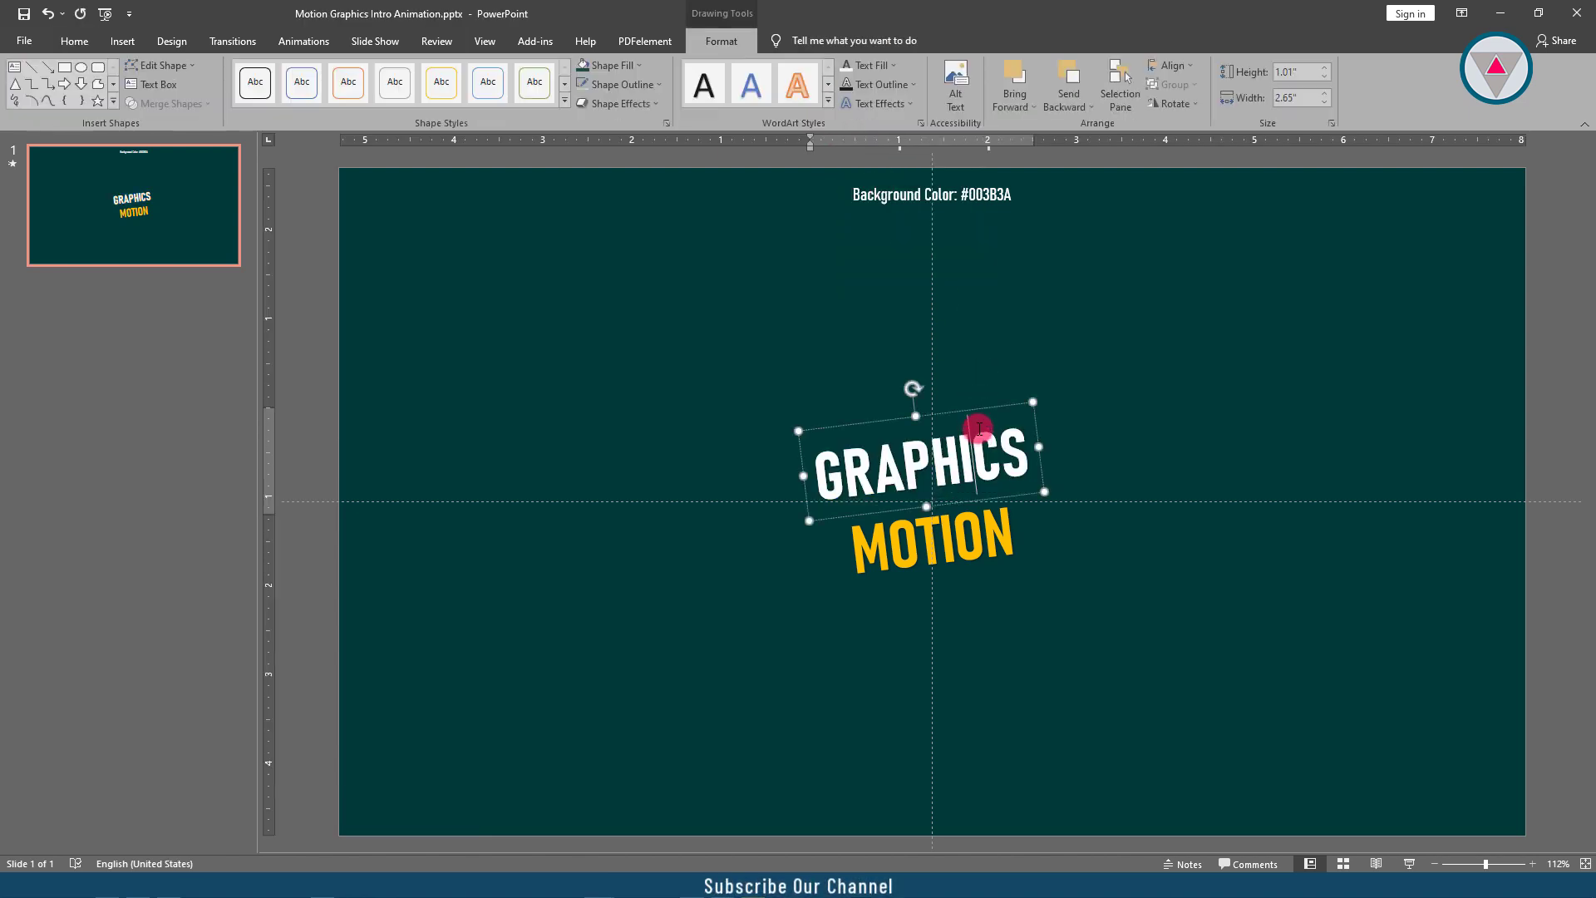
pyautogui.click(304, 41)
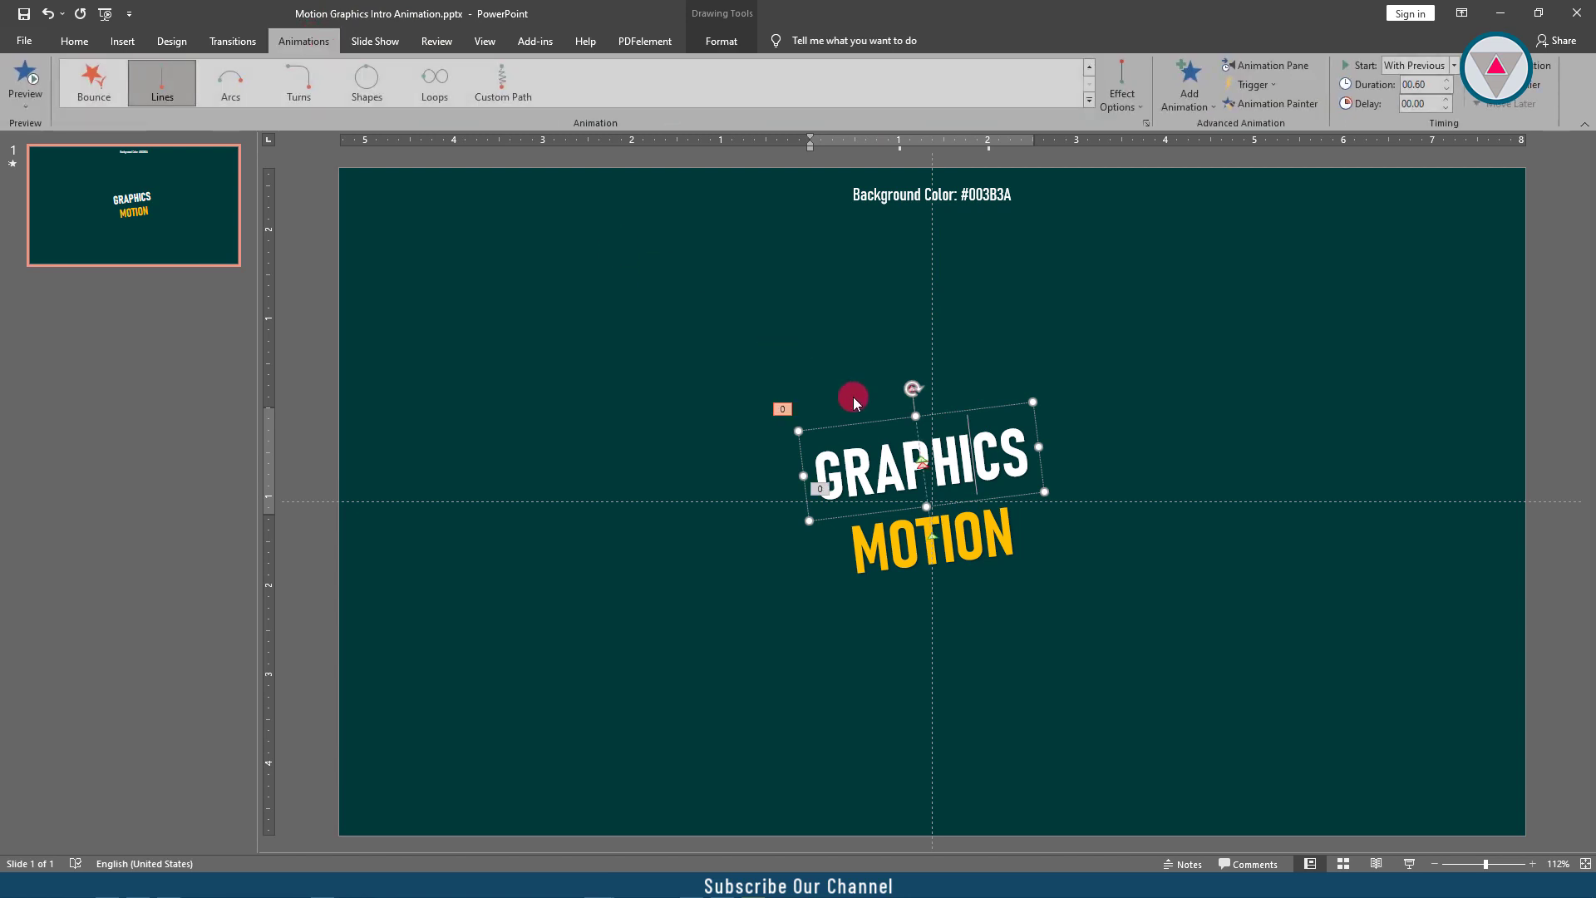
pyautogui.moveTo(964, 406); pyautogui.dragTo(932, 538)
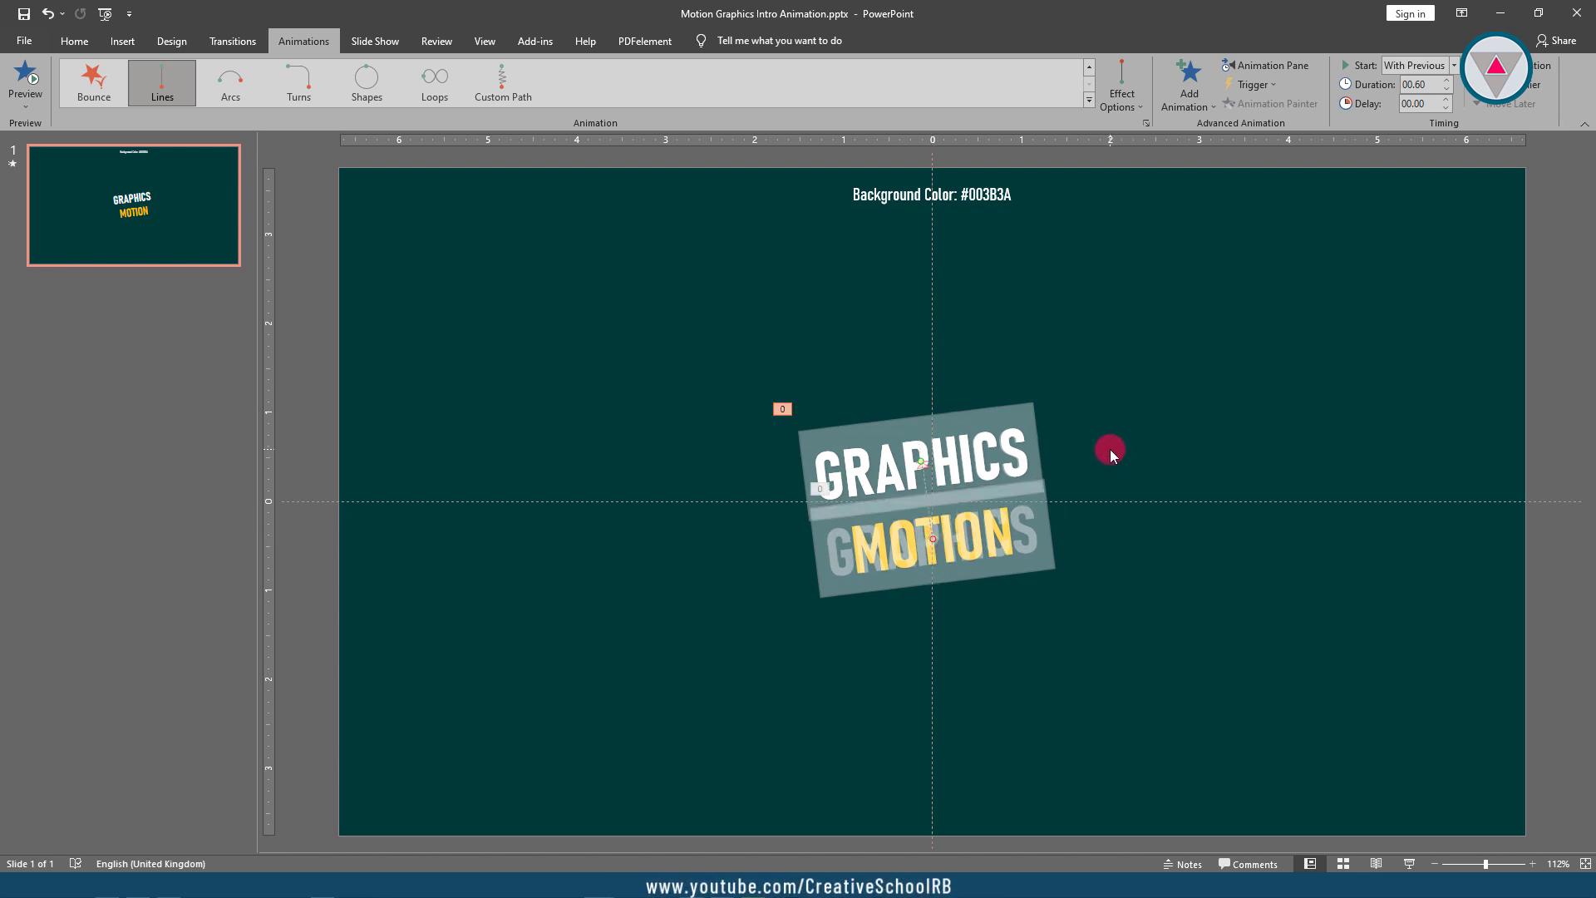
# Show the Animation Pane and preview both text animations with Play All.
pyautogui.click(1267, 60)
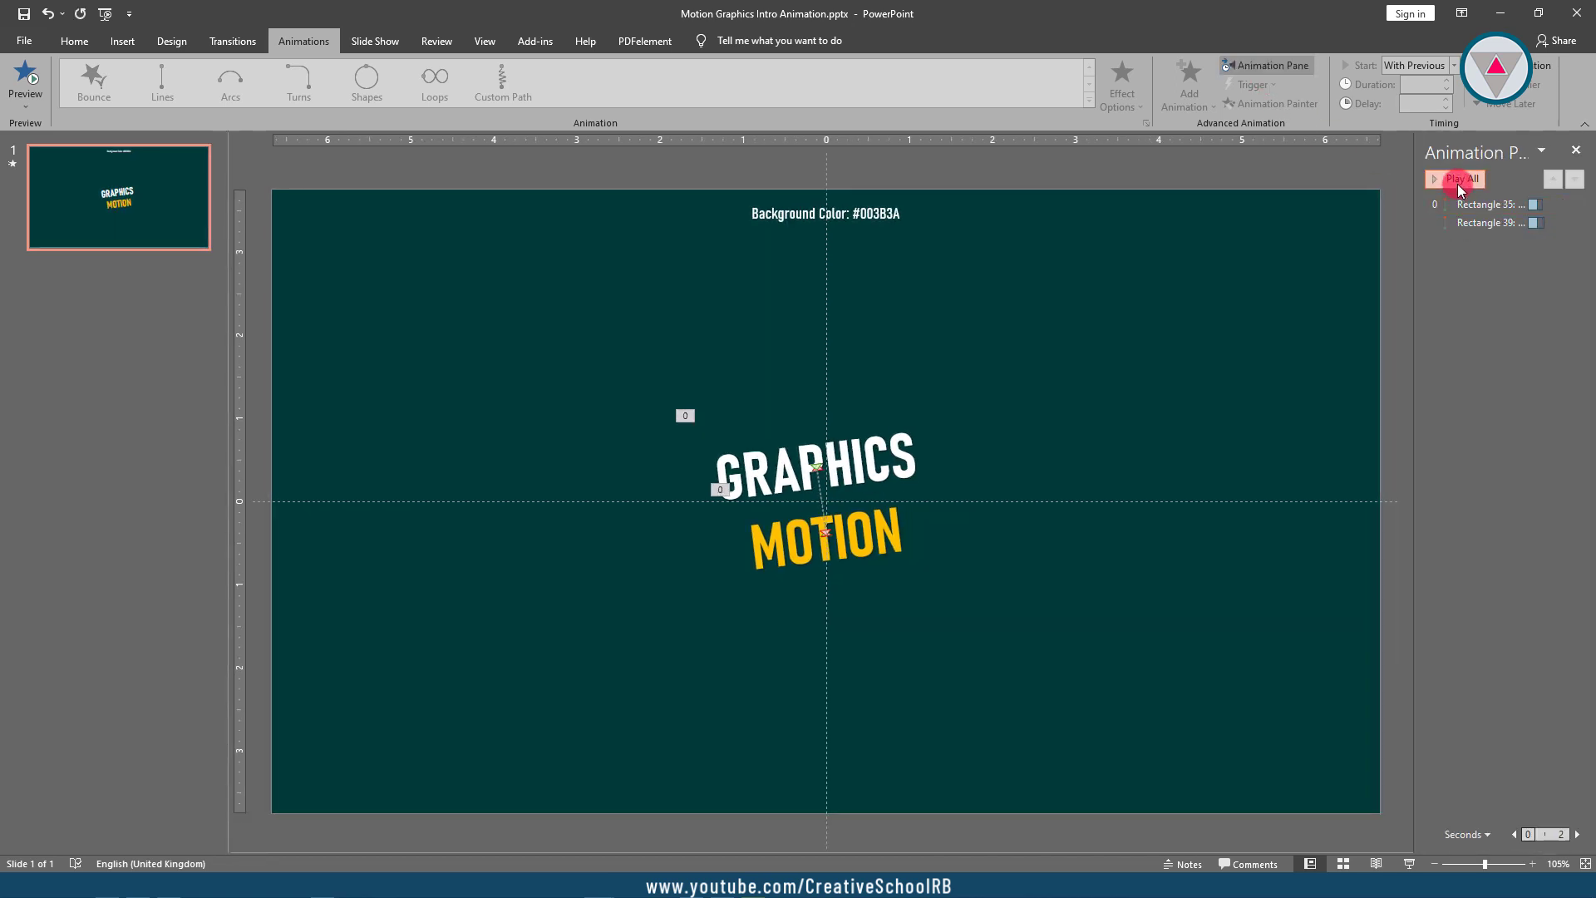
pyautogui.click(1460, 184)
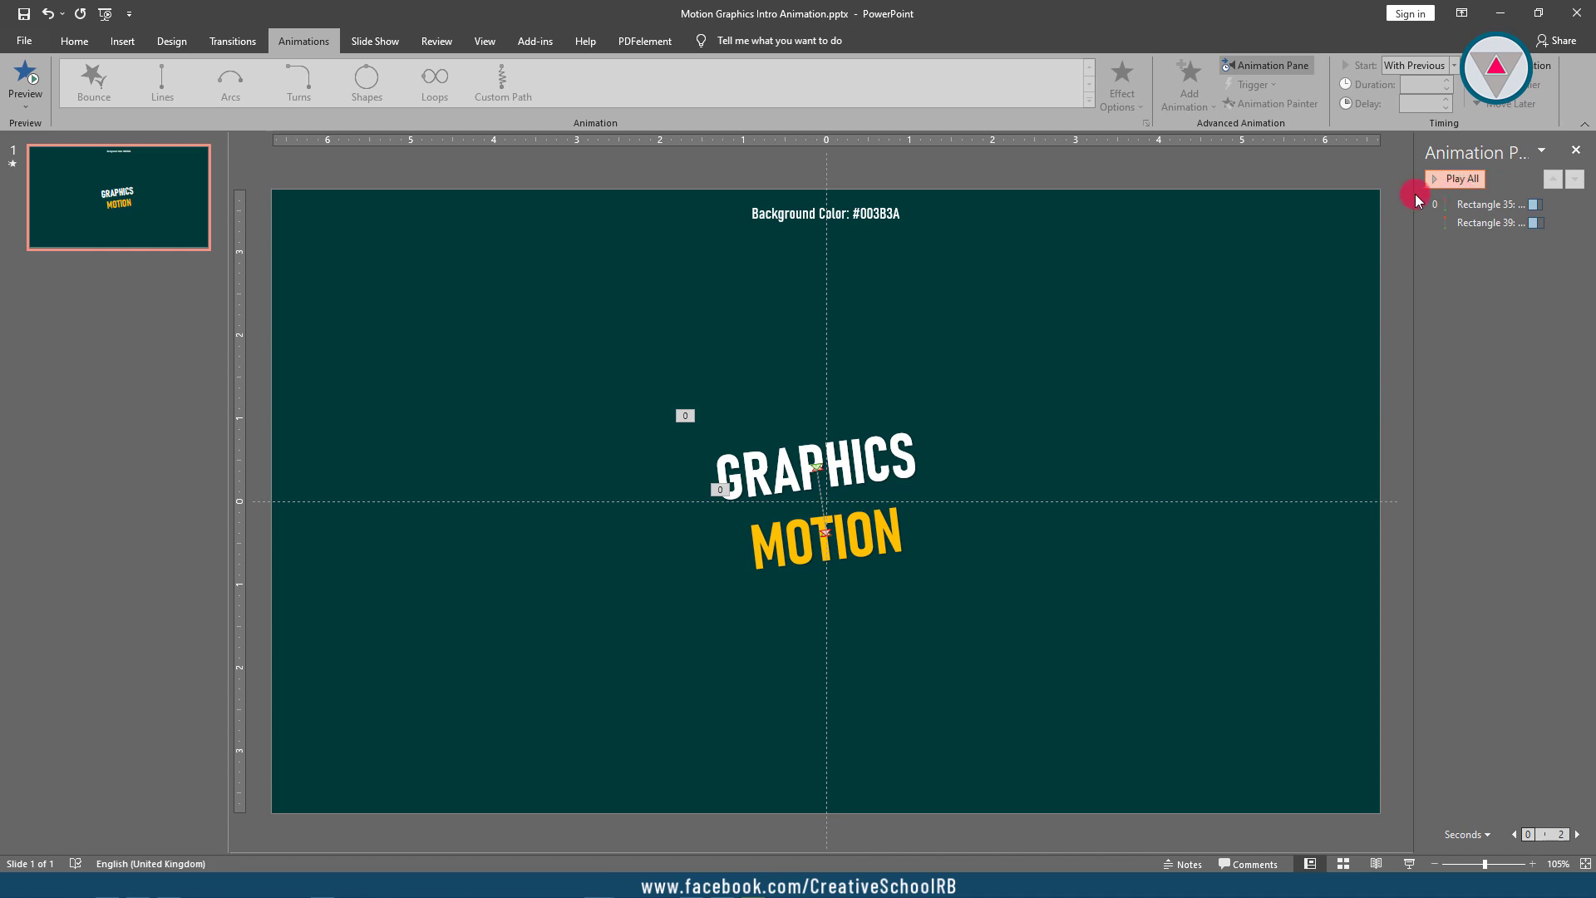
# Draw a rectangle over the GRAPHICS text and tilt it.
pyautogui.click(123, 41)
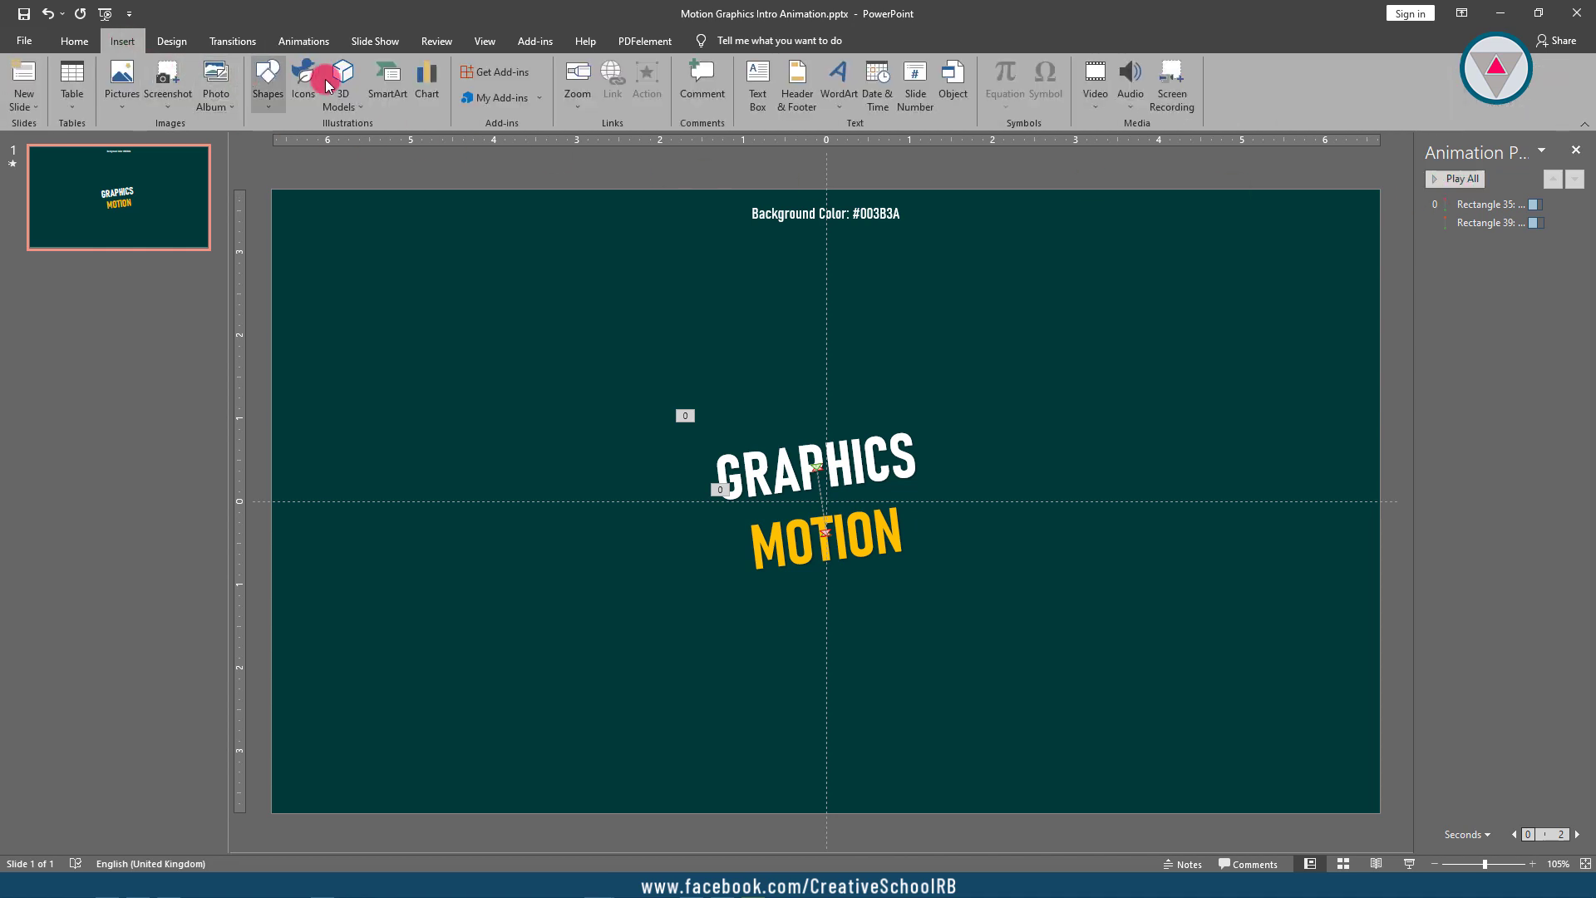
pyautogui.click(266, 83)
pyautogui.click(308, 143)
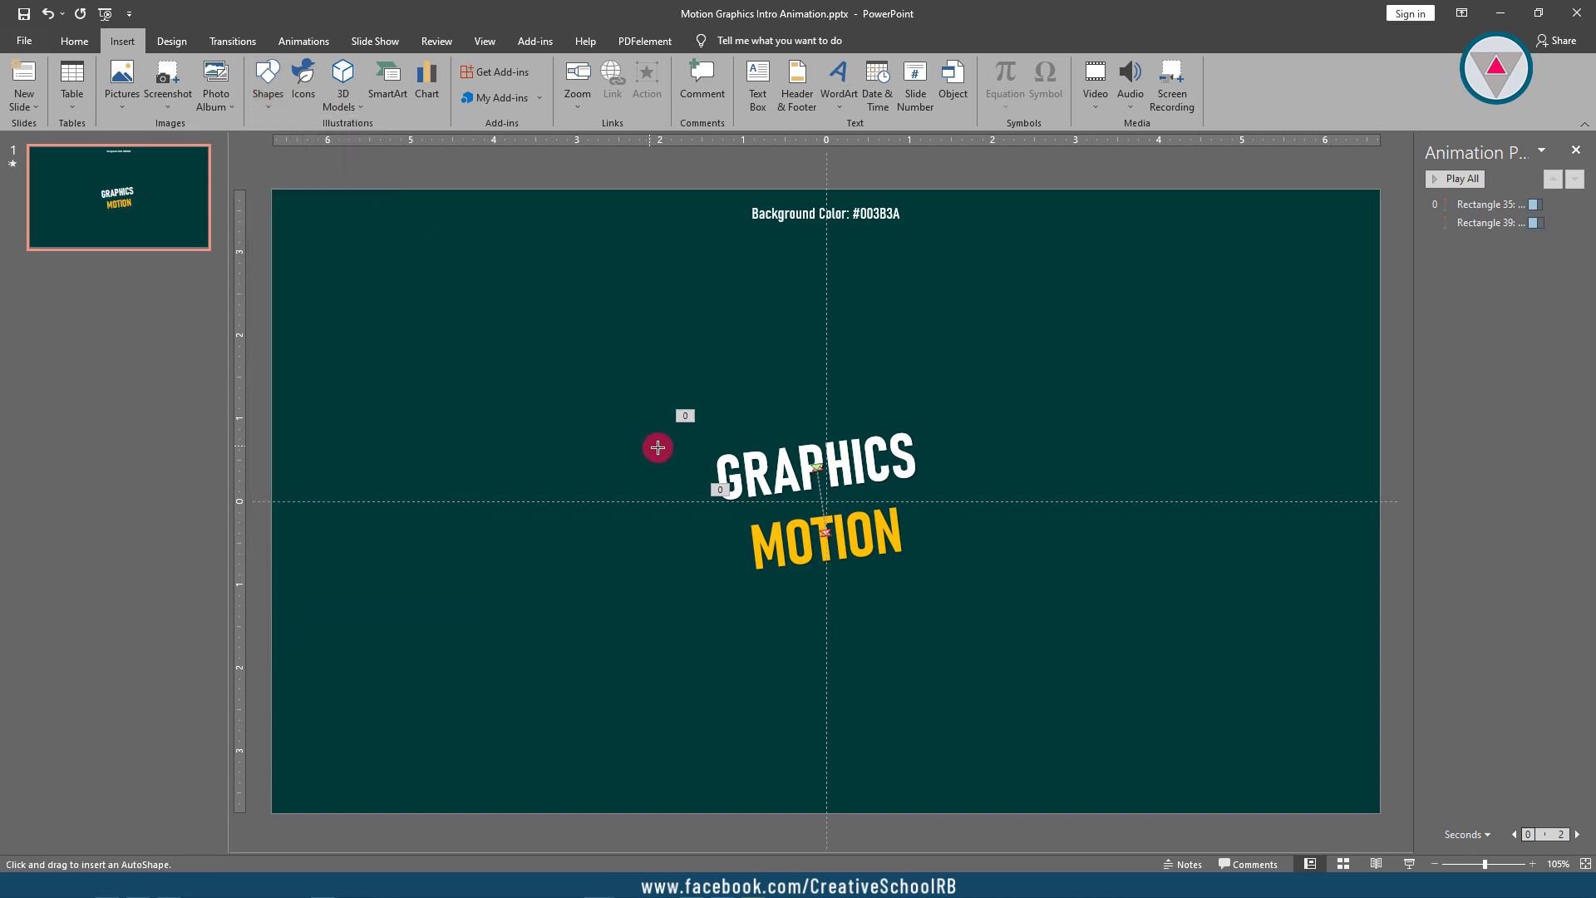
pyautogui.moveTo(708, 431); pyautogui.dragTo(927, 497)
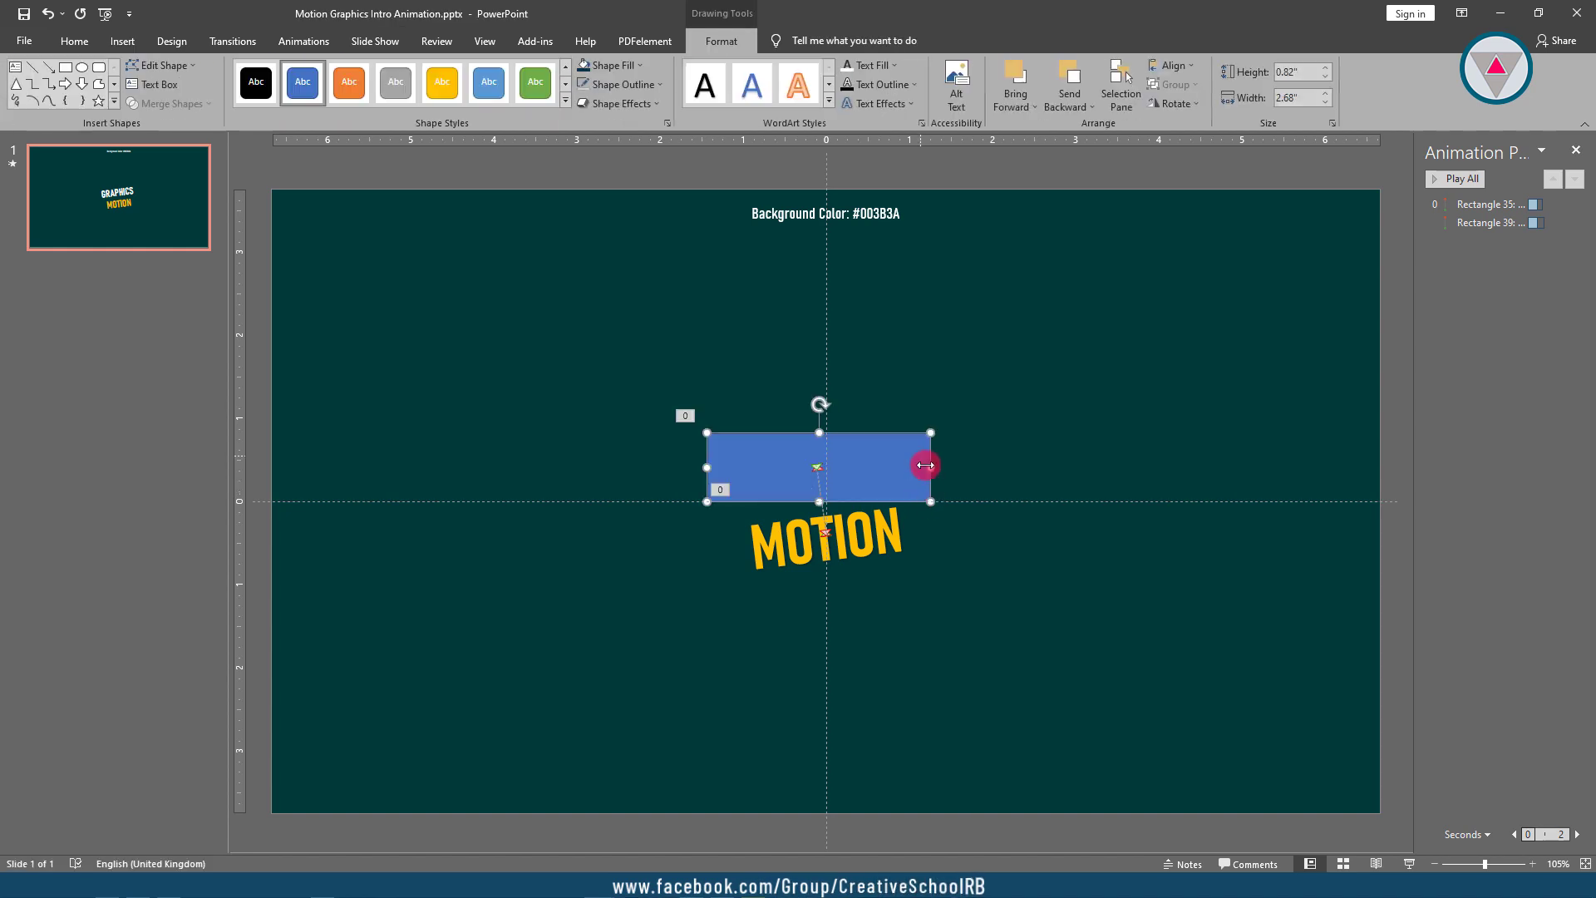
pyautogui.moveTo(819, 402); pyautogui.dragTo(882, 452)
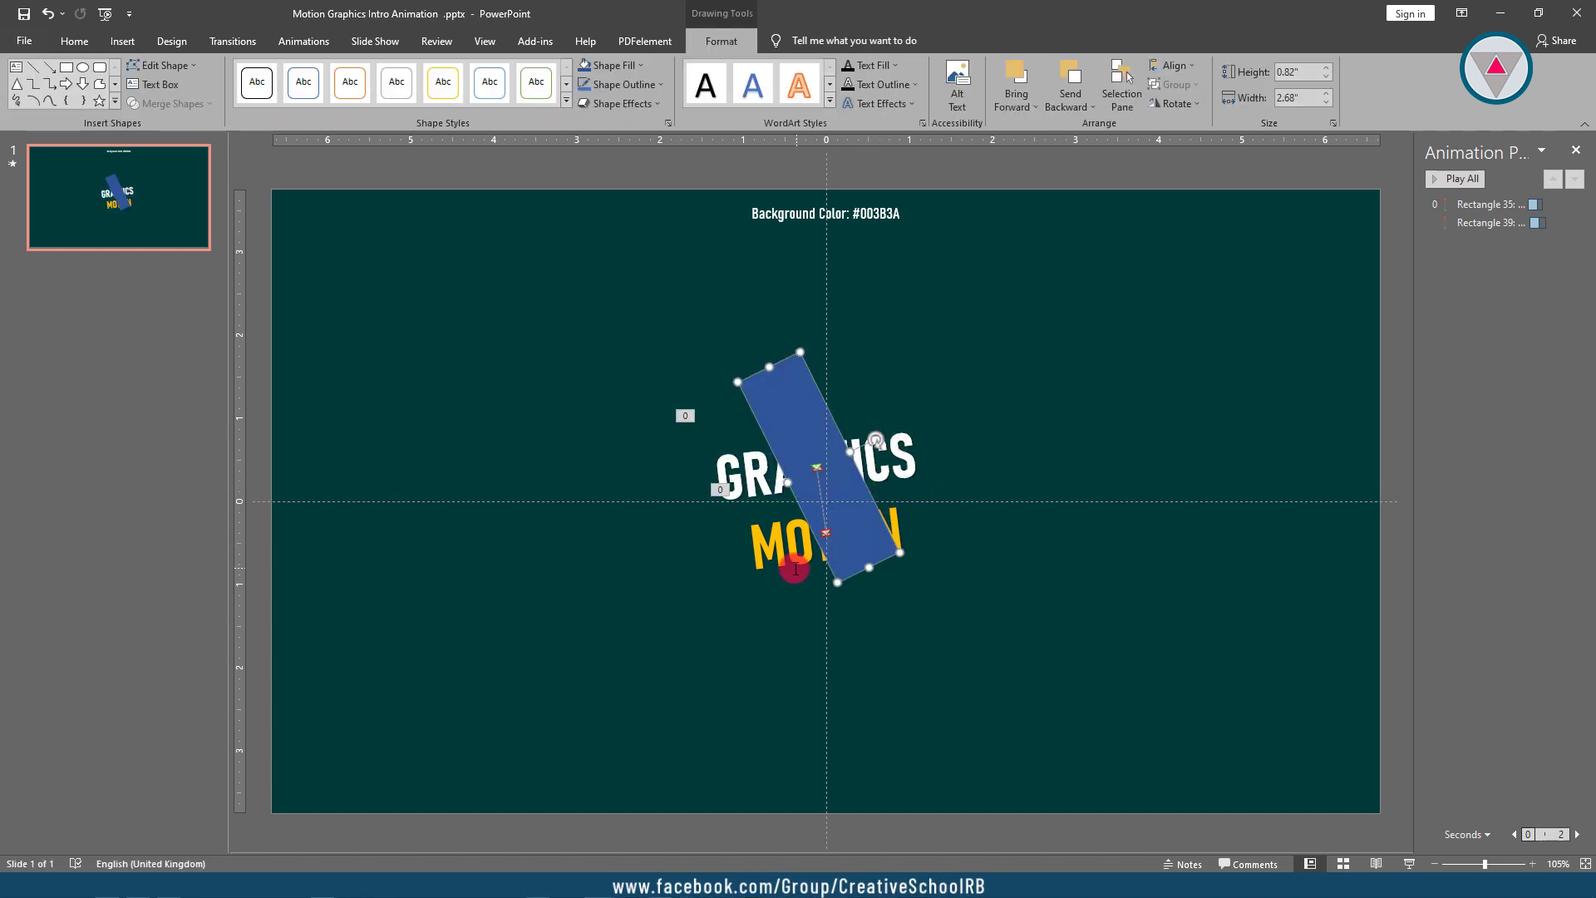
# Bring the MOTION text box to the front, above the rectangle.
pyautogui.click(818, 524)
pyautogui.rightClick(907, 482)
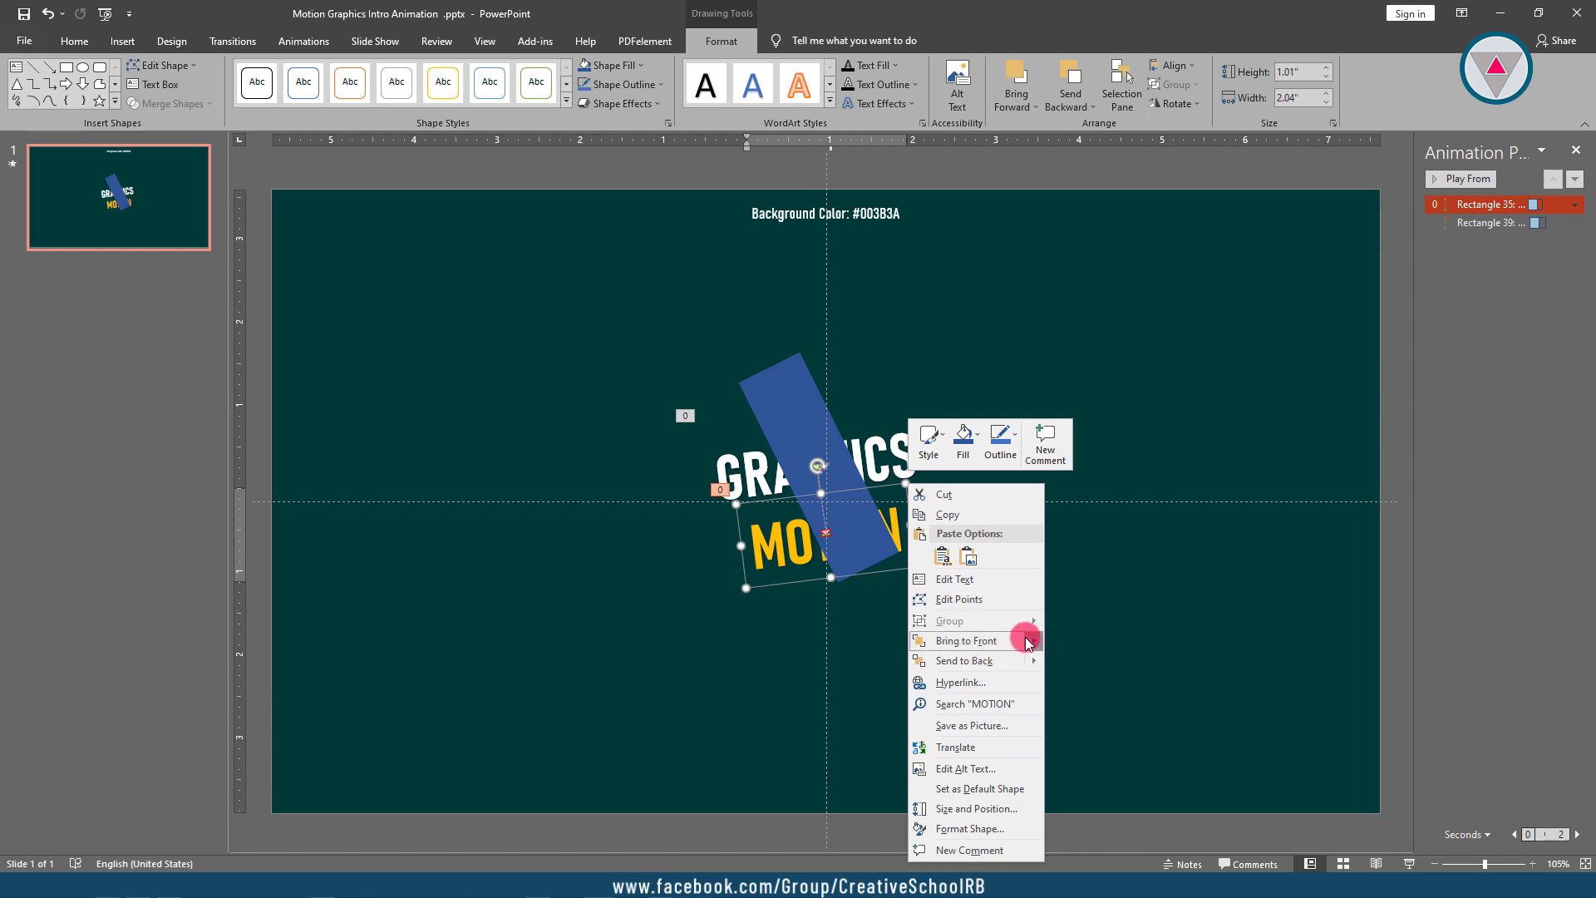
pyautogui.moveTo(1022, 641)
pyautogui.click(1073, 641)
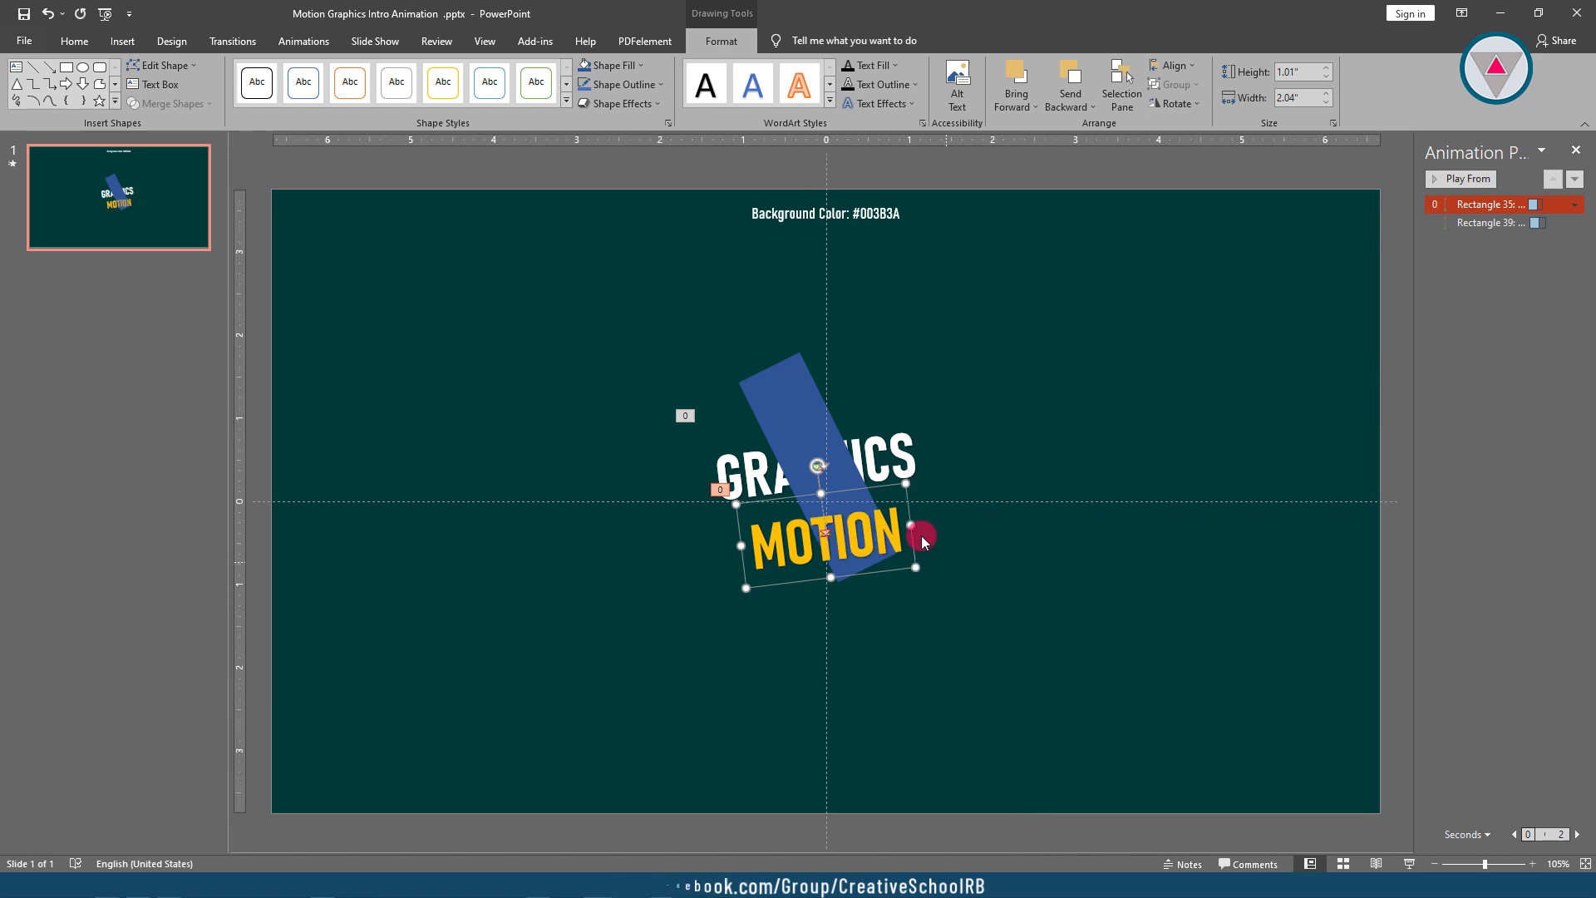
# Give the rectangle a slight tilt, duplicate it over MOTION, and fill both with the background teal.
pyautogui.click(838, 439)
pyautogui.moveTo(875, 443); pyautogui.dragTo(816, 385)
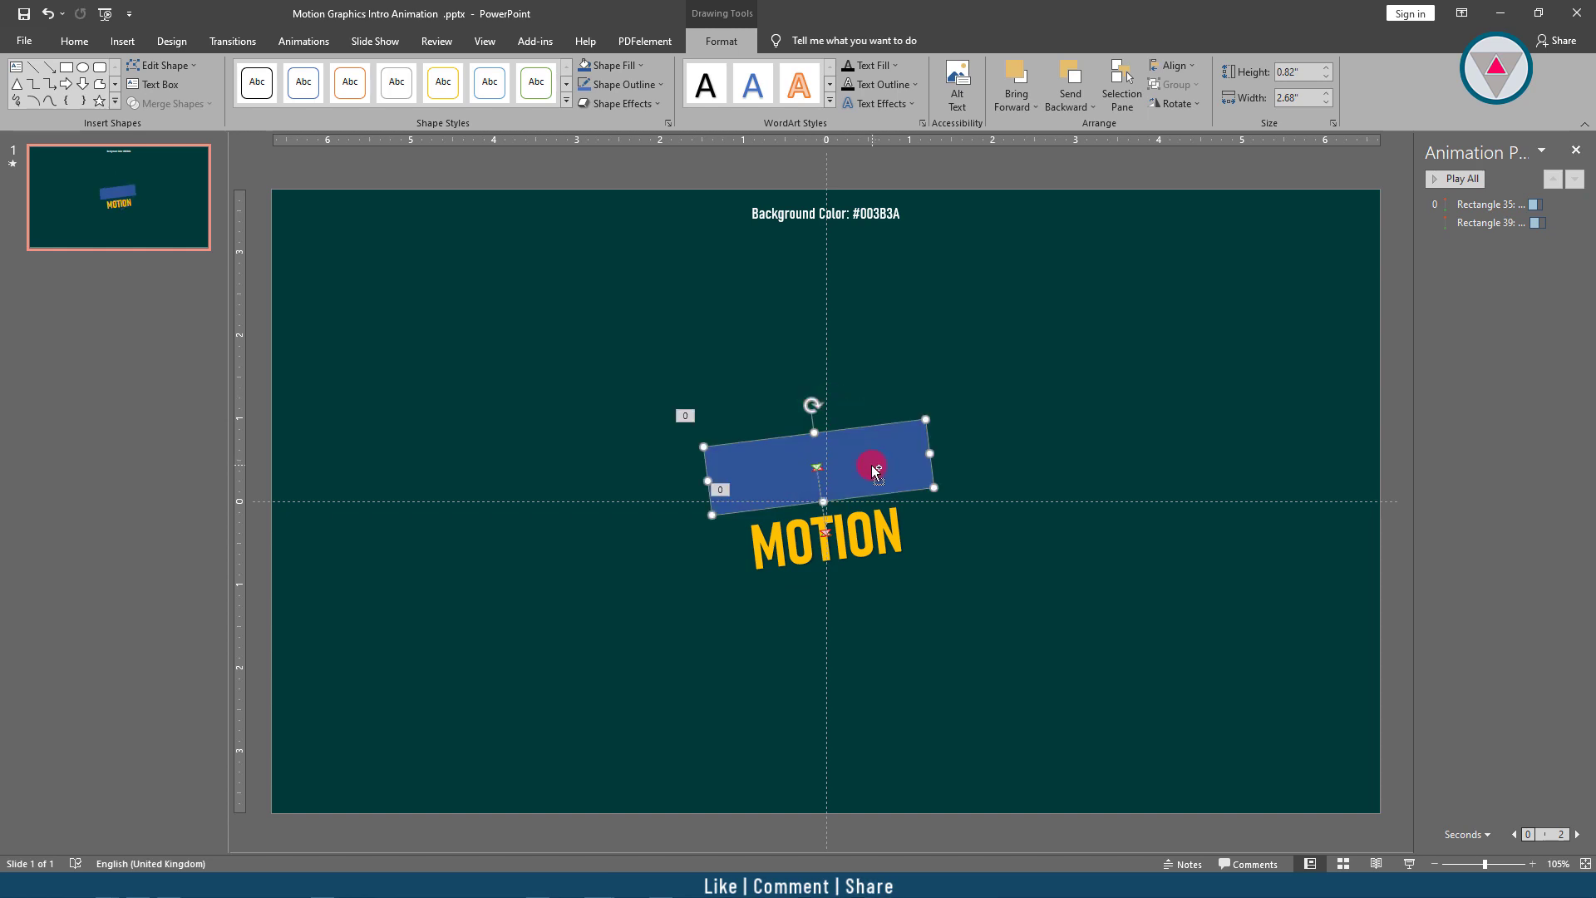
pyautogui.hotkey('ctrl', 'd')
pyautogui.moveTo(865, 466); pyautogui.dragTo(863, 524)
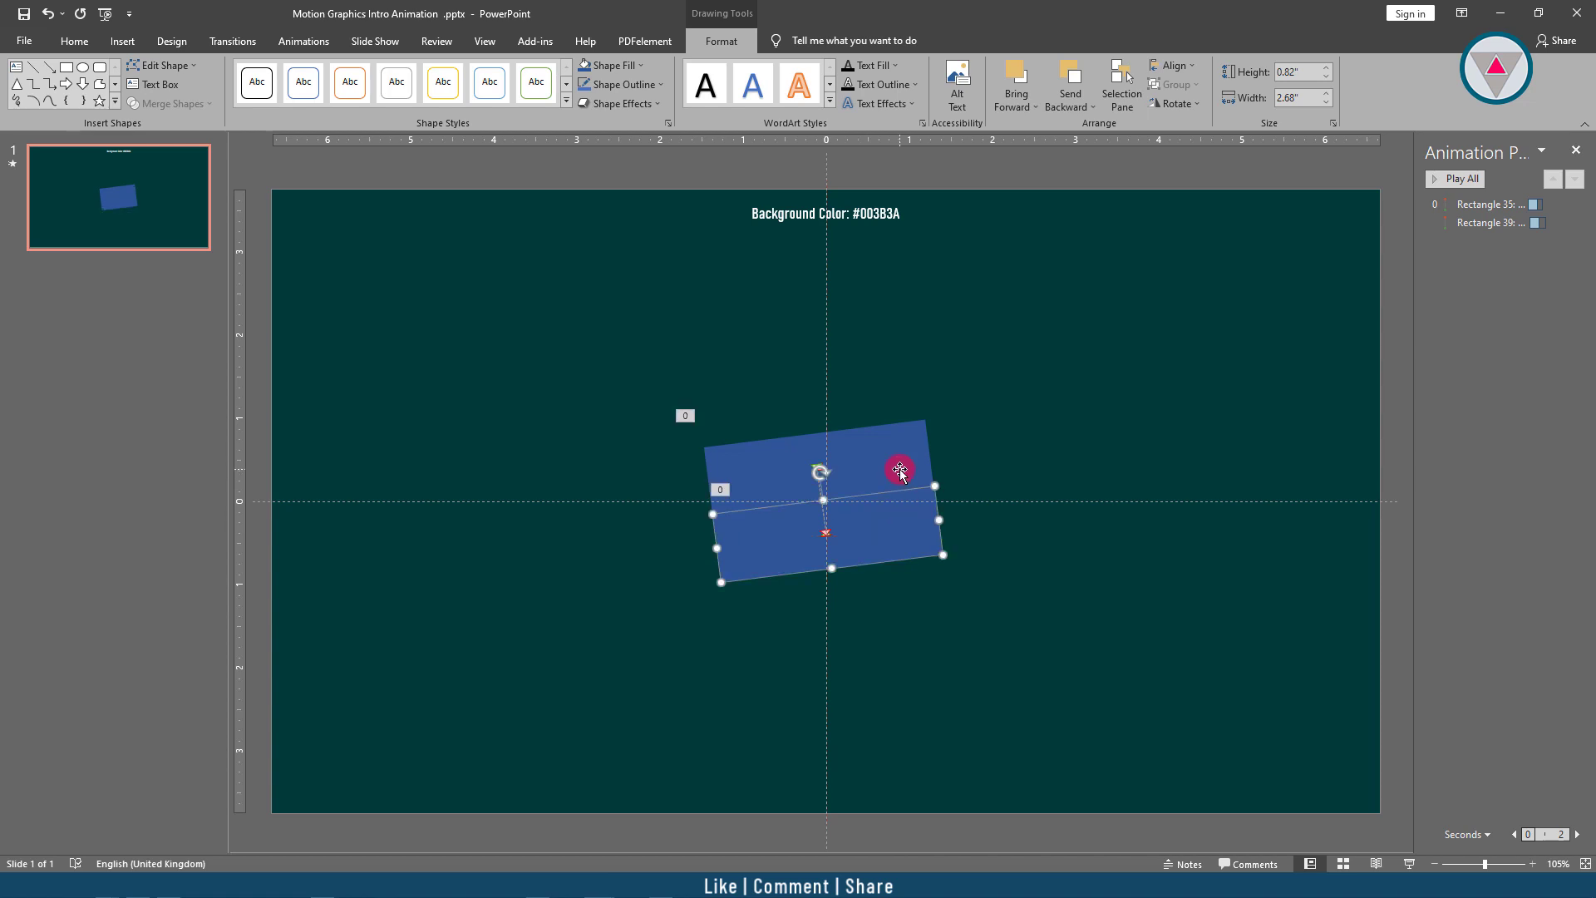
pyautogui.keyDown('shift'); pyautogui.click(904, 476); pyautogui.keyUp('shift')
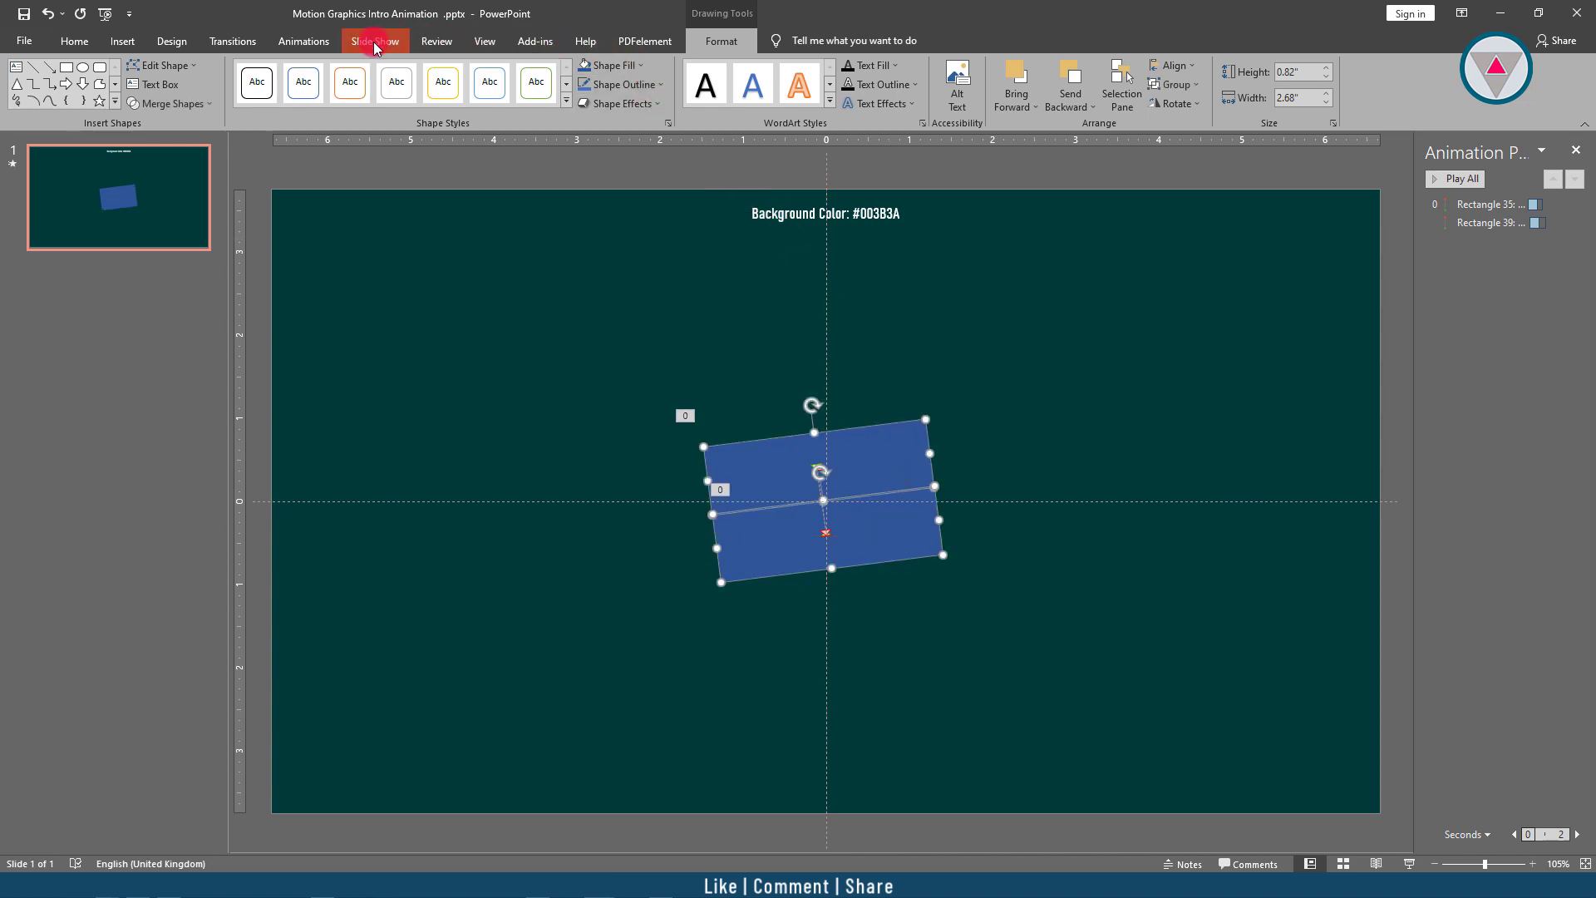
pyautogui.click(625, 70)
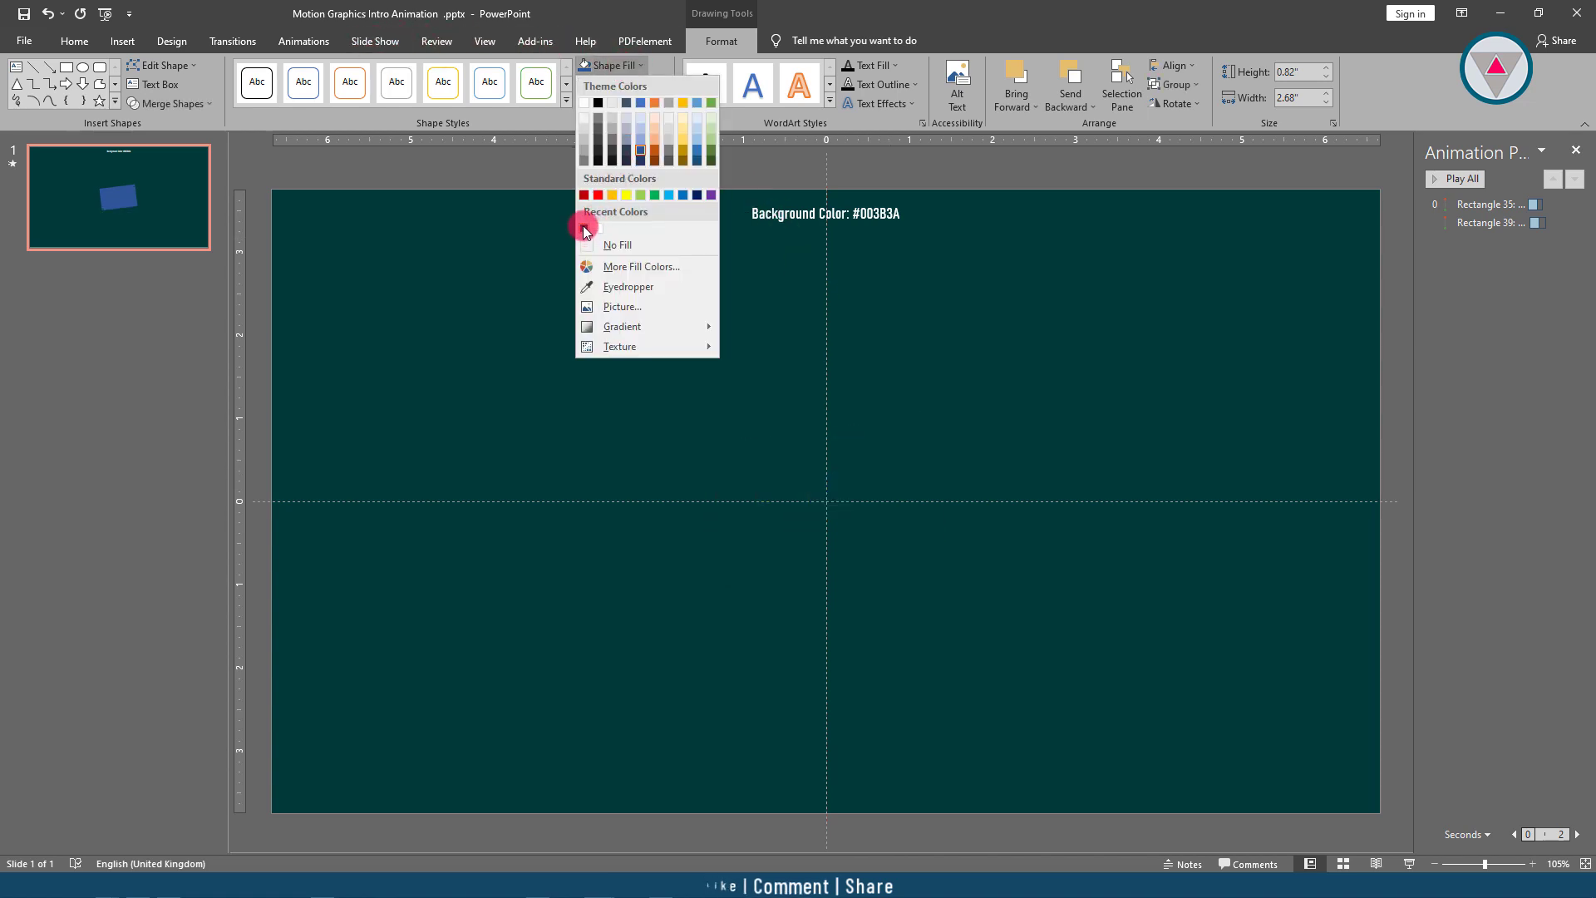
pyautogui.click(584, 228)
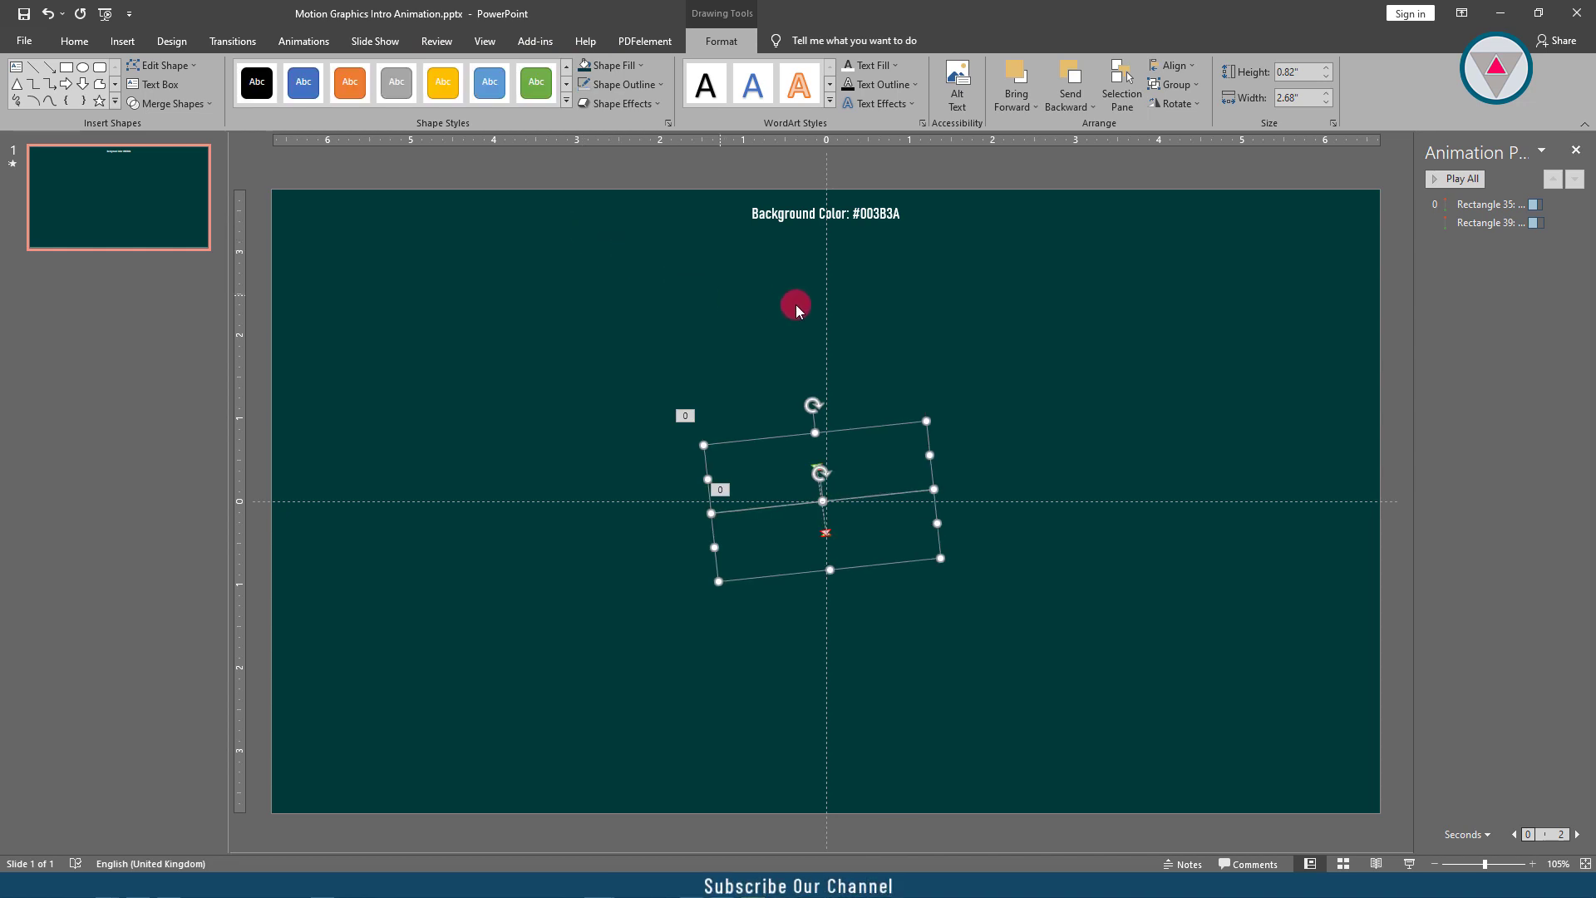
pyautogui.click(914, 316)
pyautogui.click(864, 521)
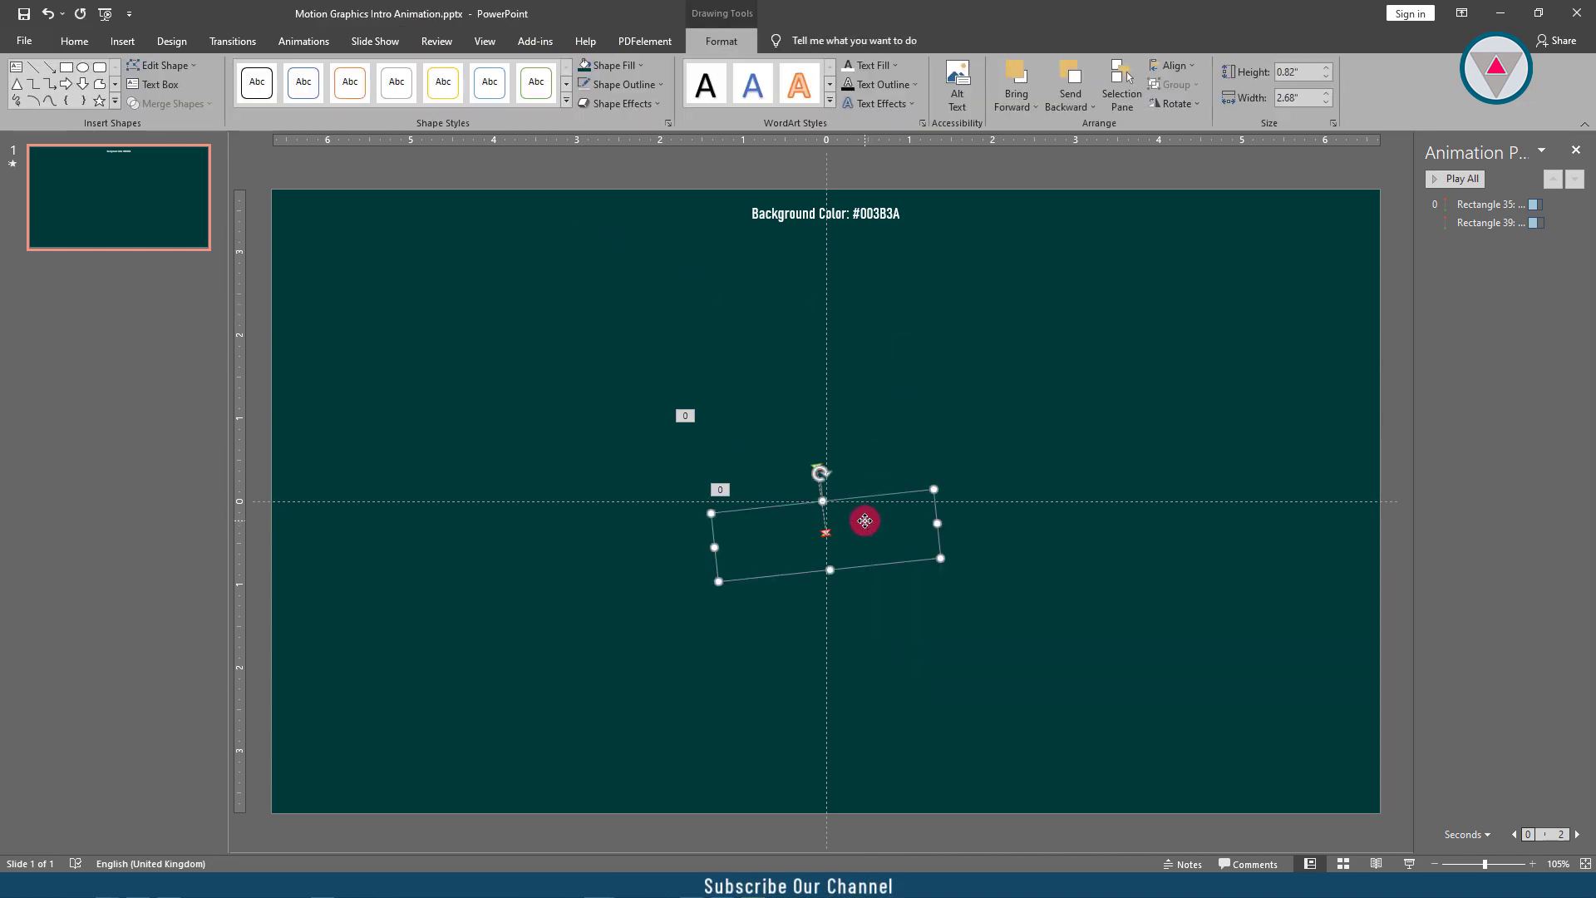
# Give the lower cover rectangle a Wipe exit effect running from the left.
pyautogui.click(305, 41)
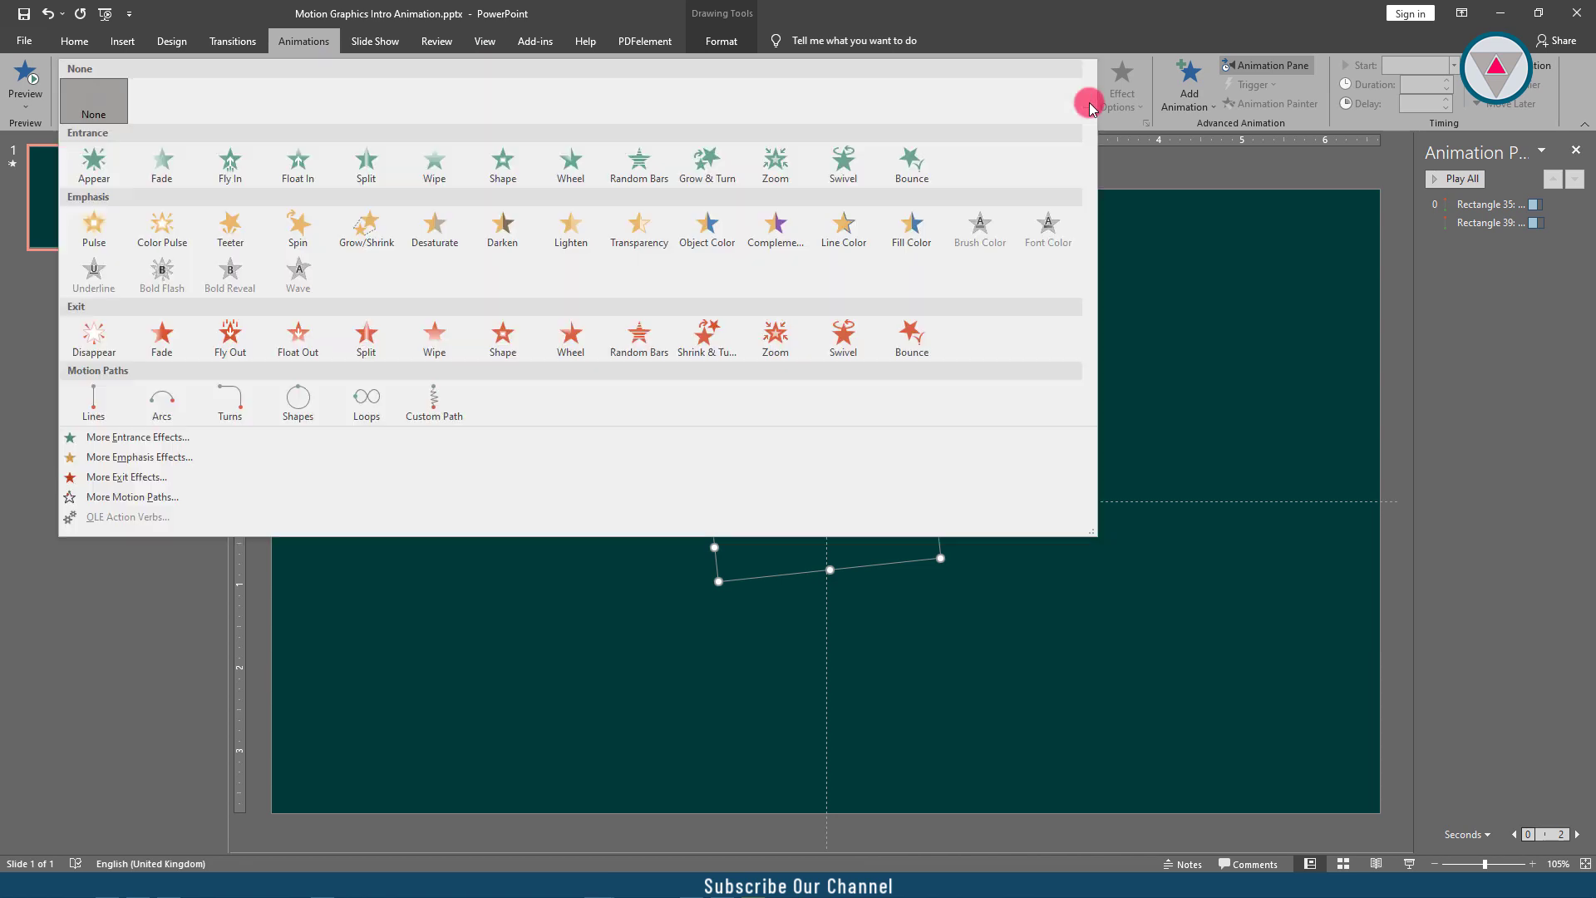
pyautogui.click(1088, 100)
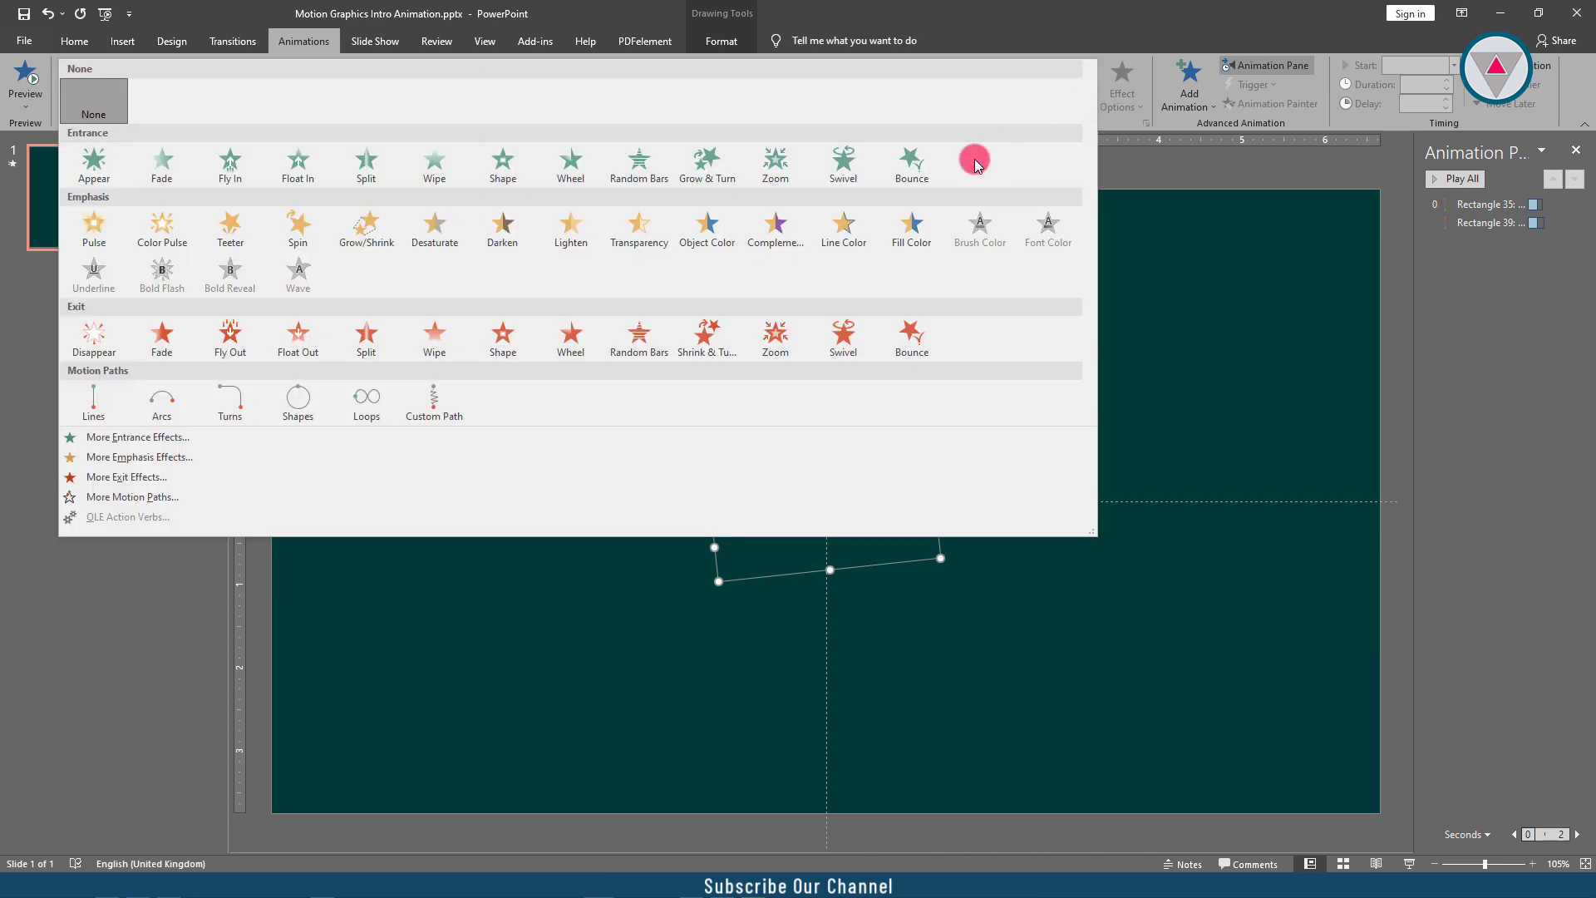
pyautogui.click(425, 334)
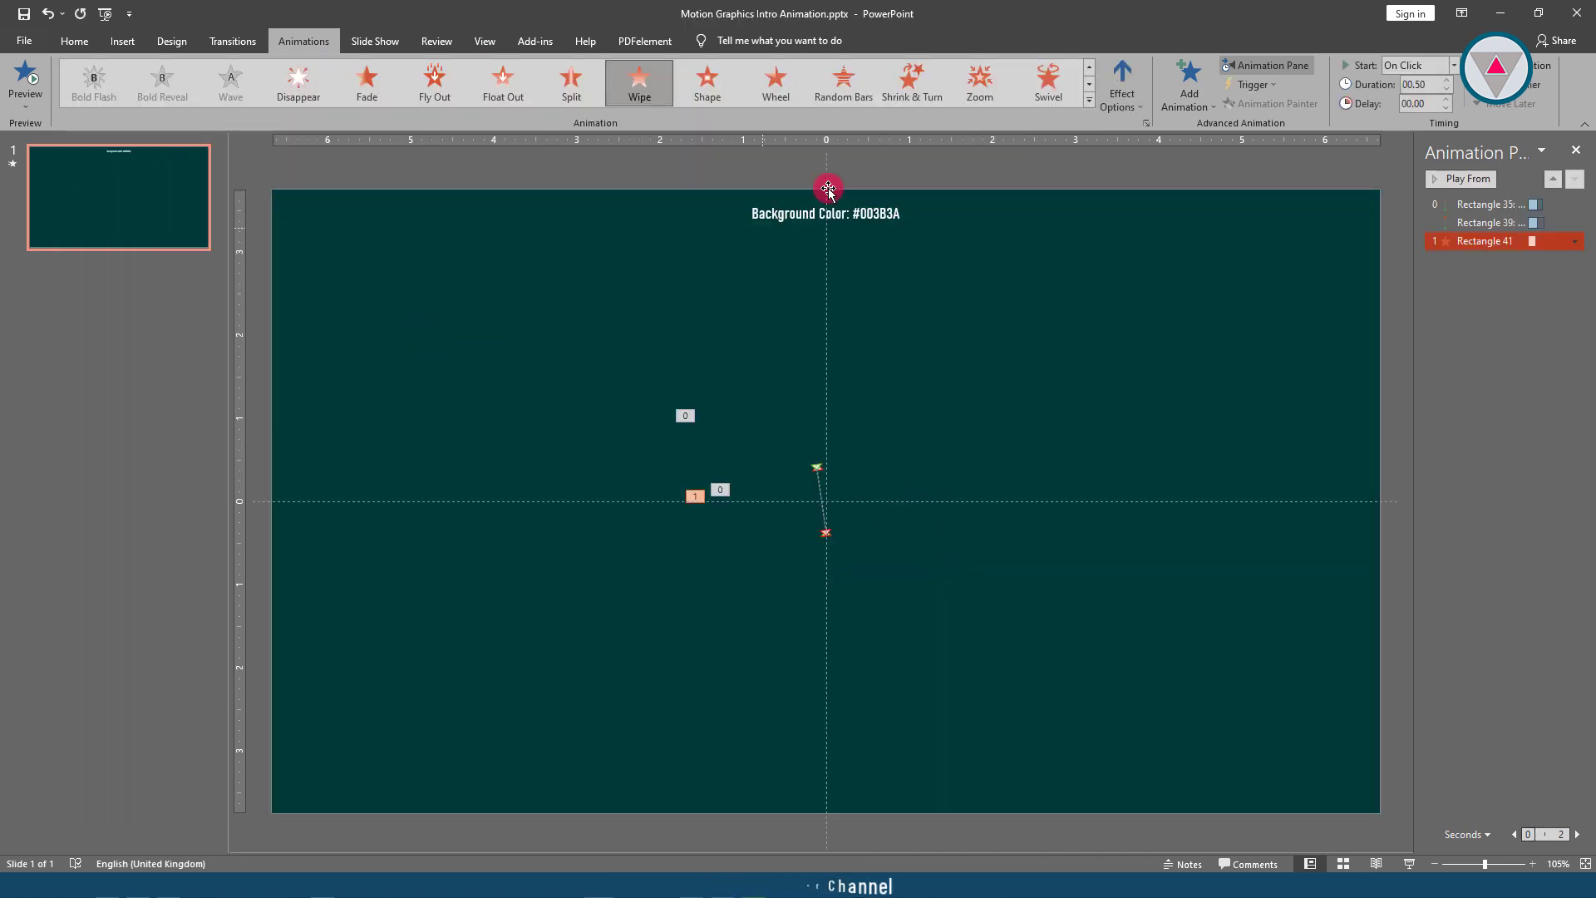
pyautogui.click(1110, 88)
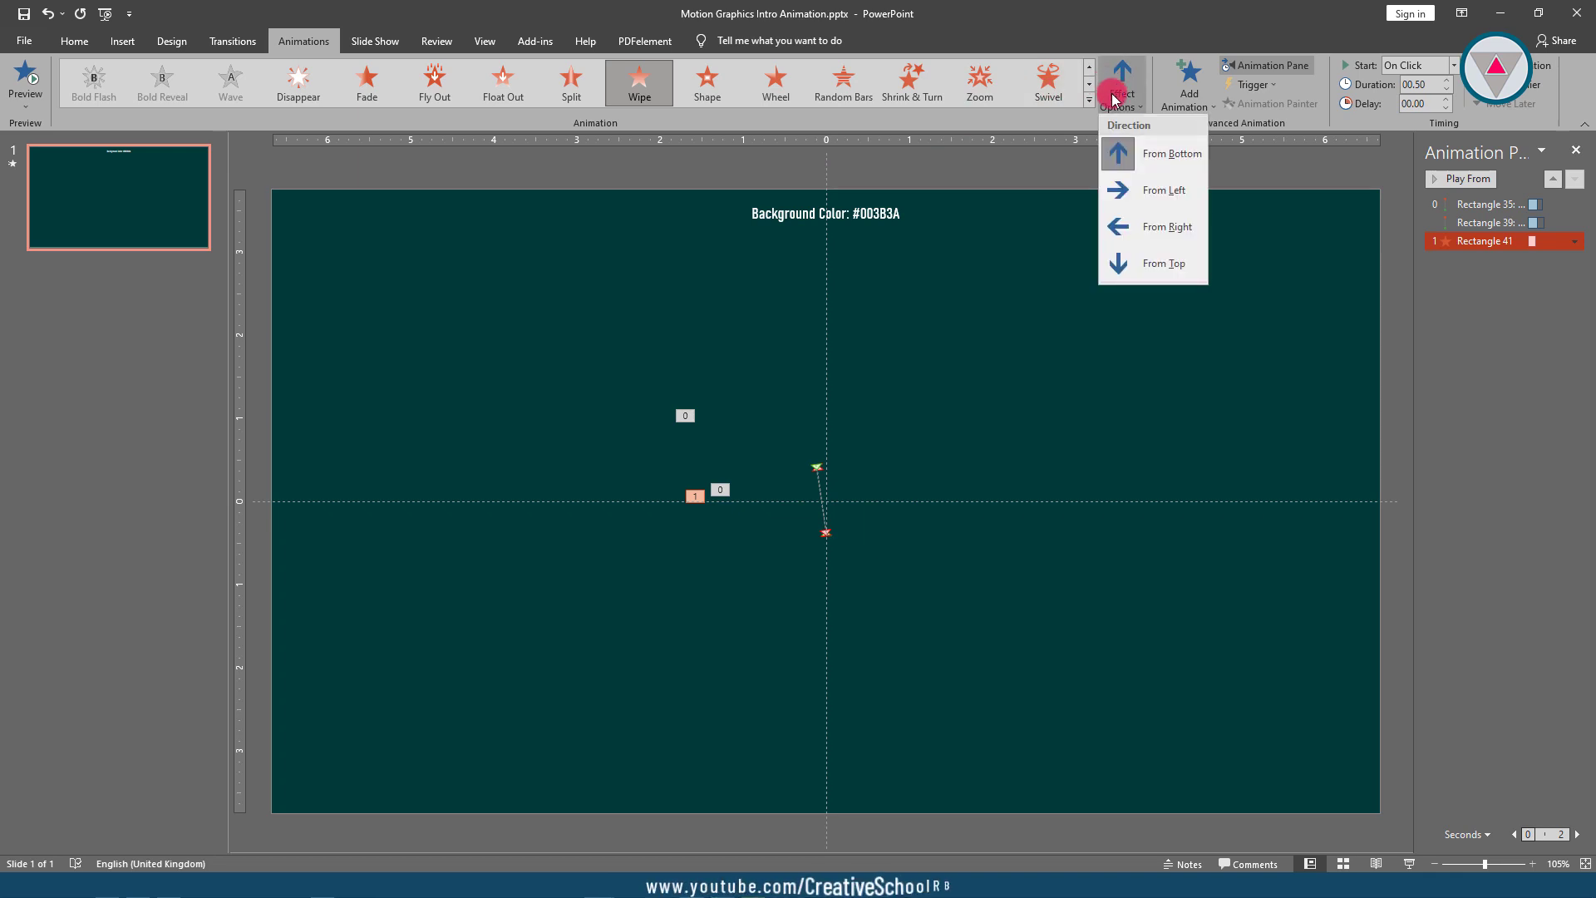
pyautogui.click(1127, 192)
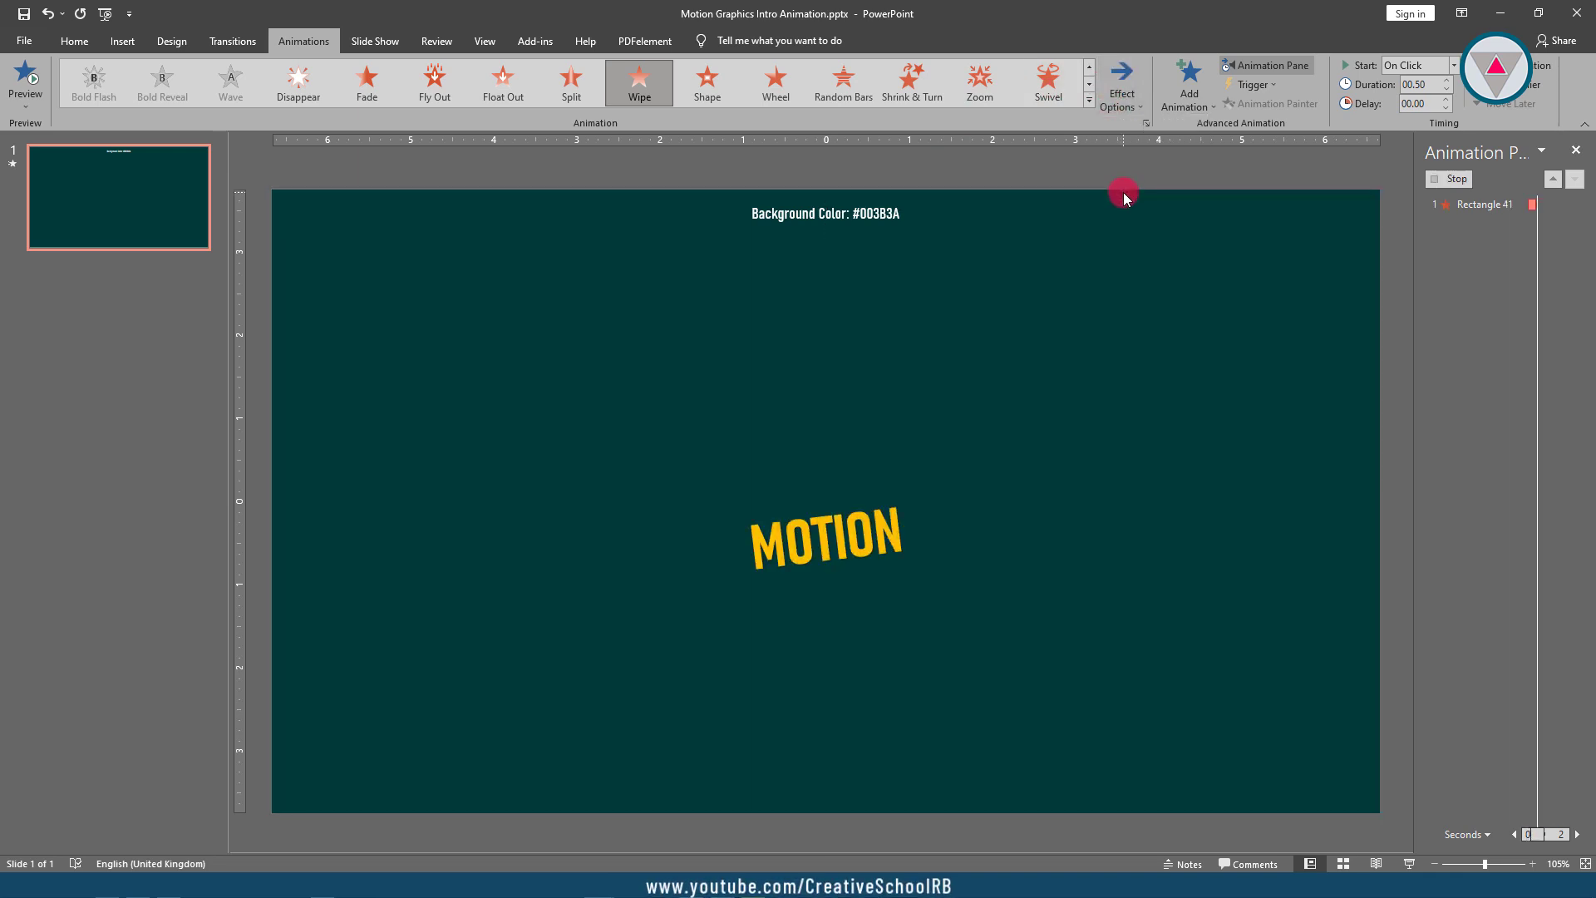
# Set the rectangle's wipe to start With Previous and last 0.95 seconds.
pyautogui.click(1470, 240)
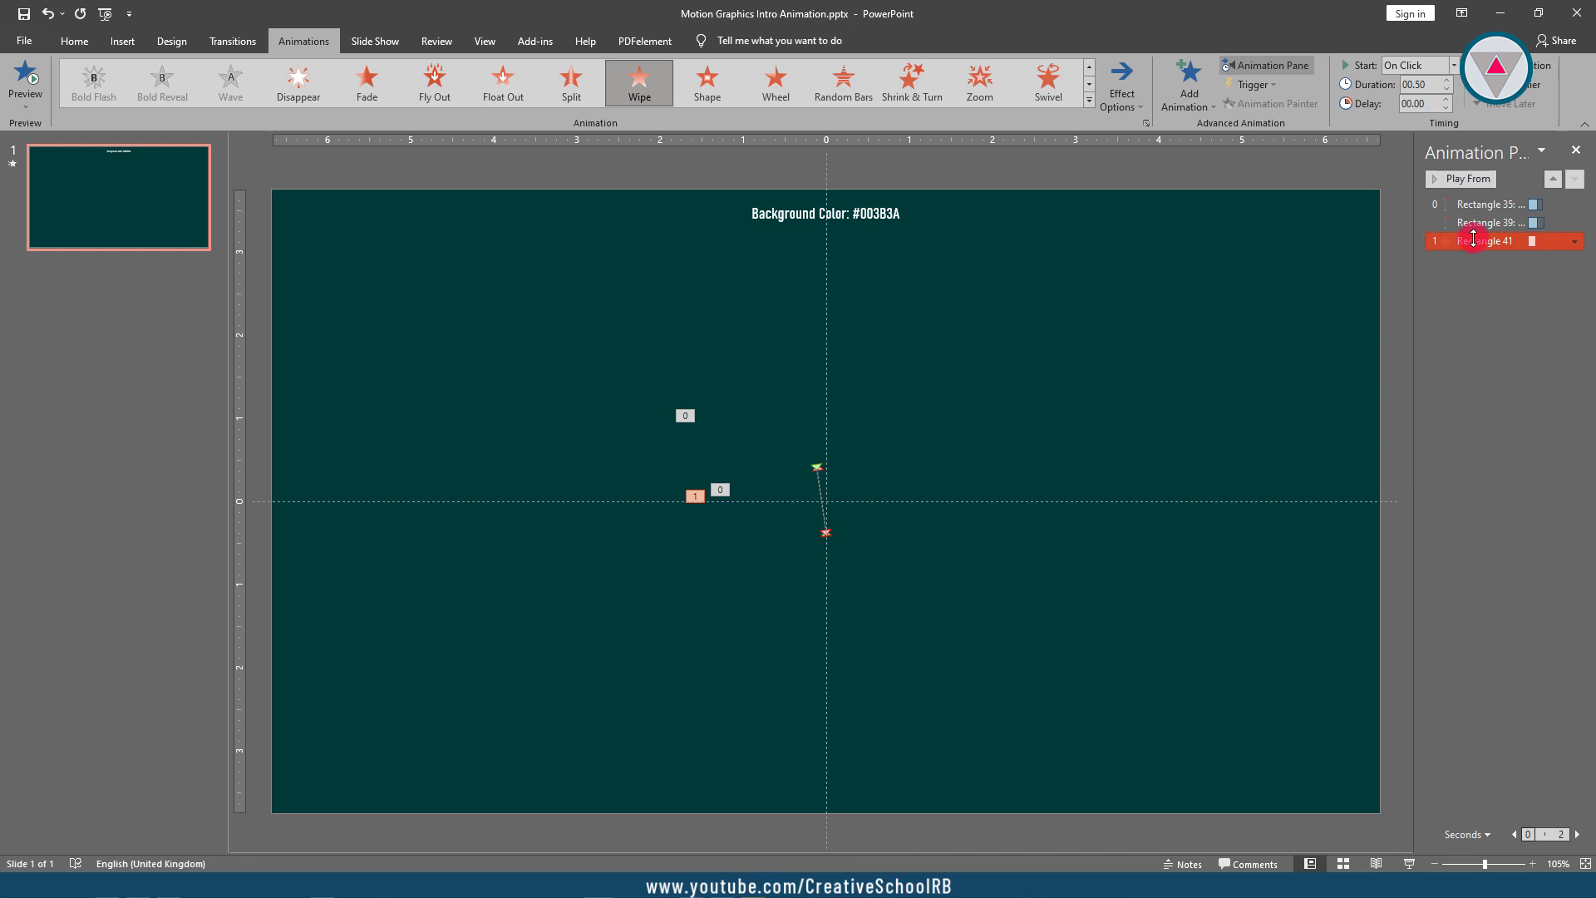
pyautogui.click(1452, 65)
pyautogui.click(1421, 90)
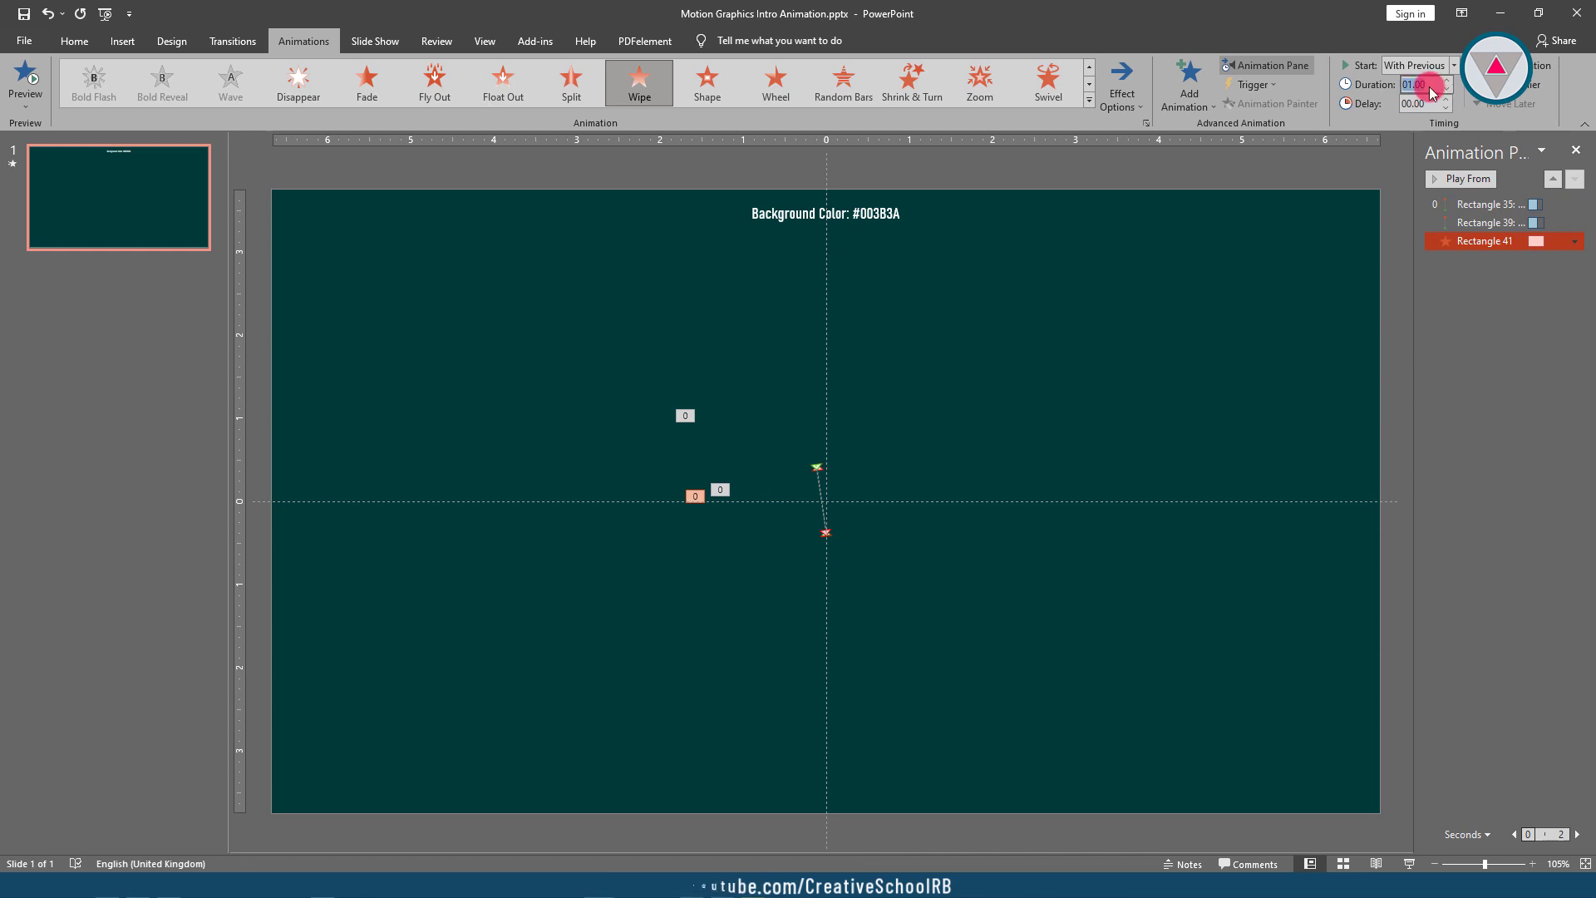
pyautogui.click(1428, 85)
pyautogui.write('.95')
pyautogui.press('Return')
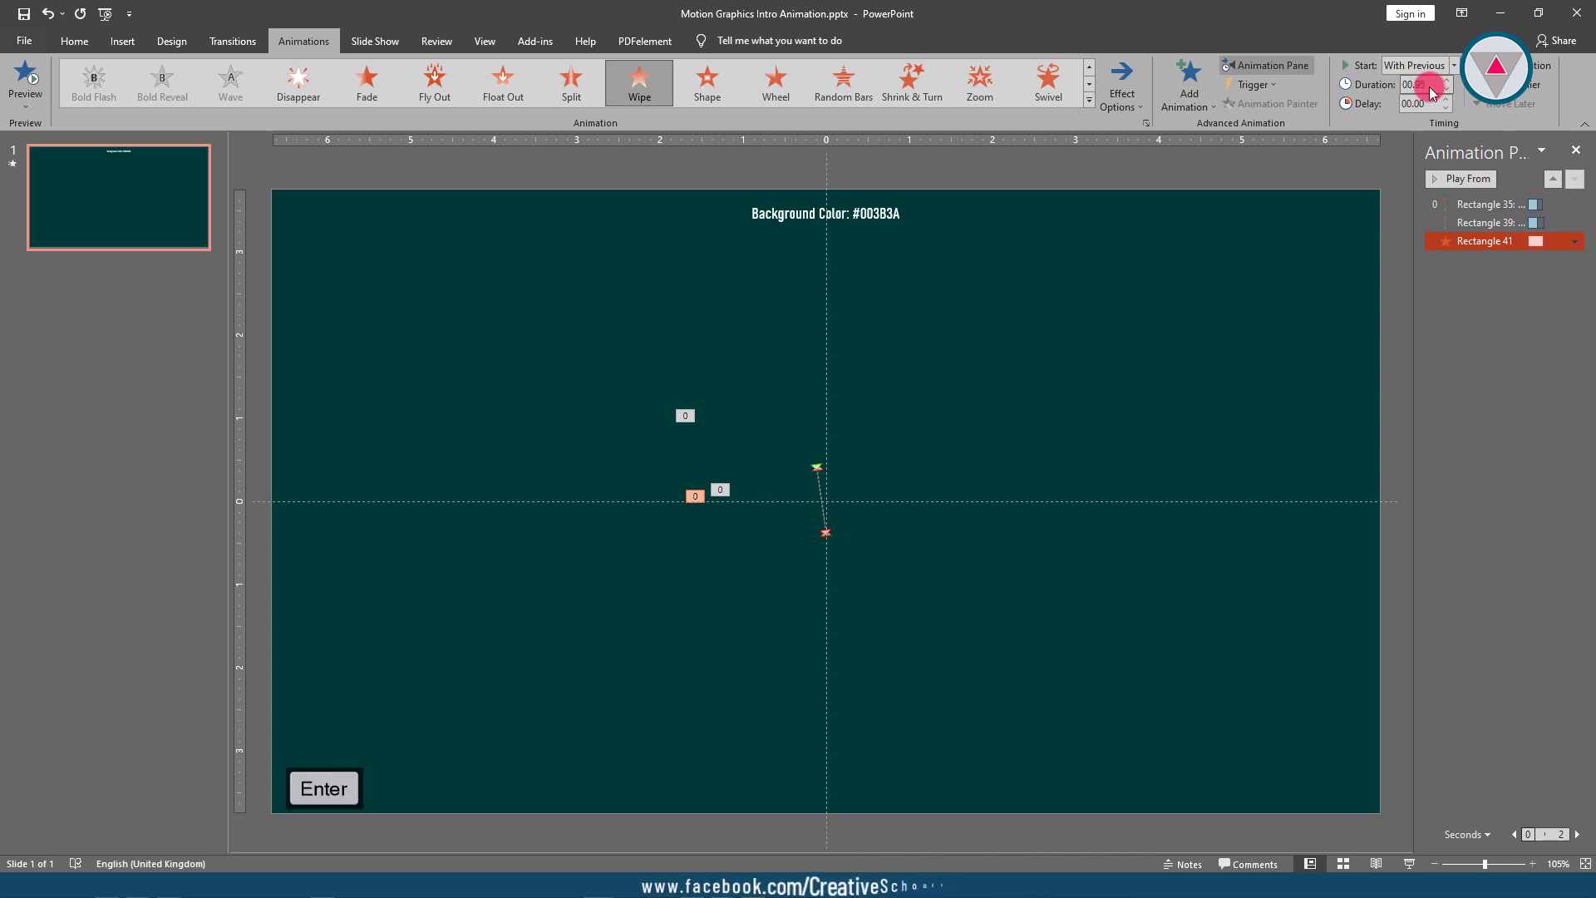
# Give the GRAPHICS and cover-rectangle animations a 0.1-second delay, then preview the slide.
pyautogui.keyDown('ctrl'); pyautogui.click(1473, 224); pyautogui.keyUp('ctrl')
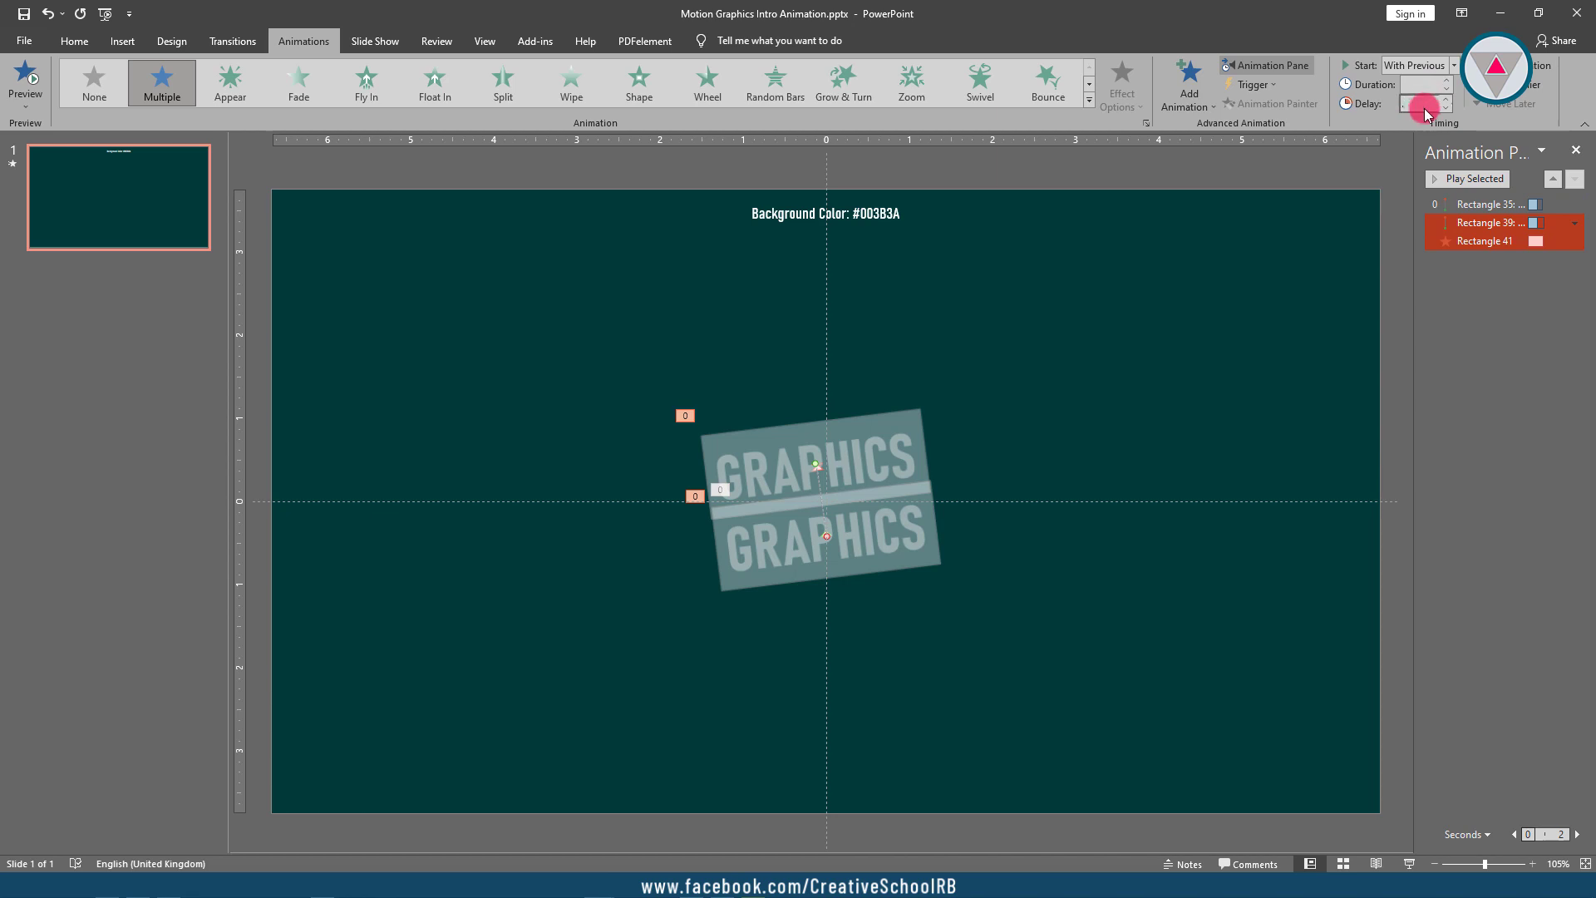
pyautogui.click(1423, 105)
pyautogui.write('.1')
pyautogui.press('Return')
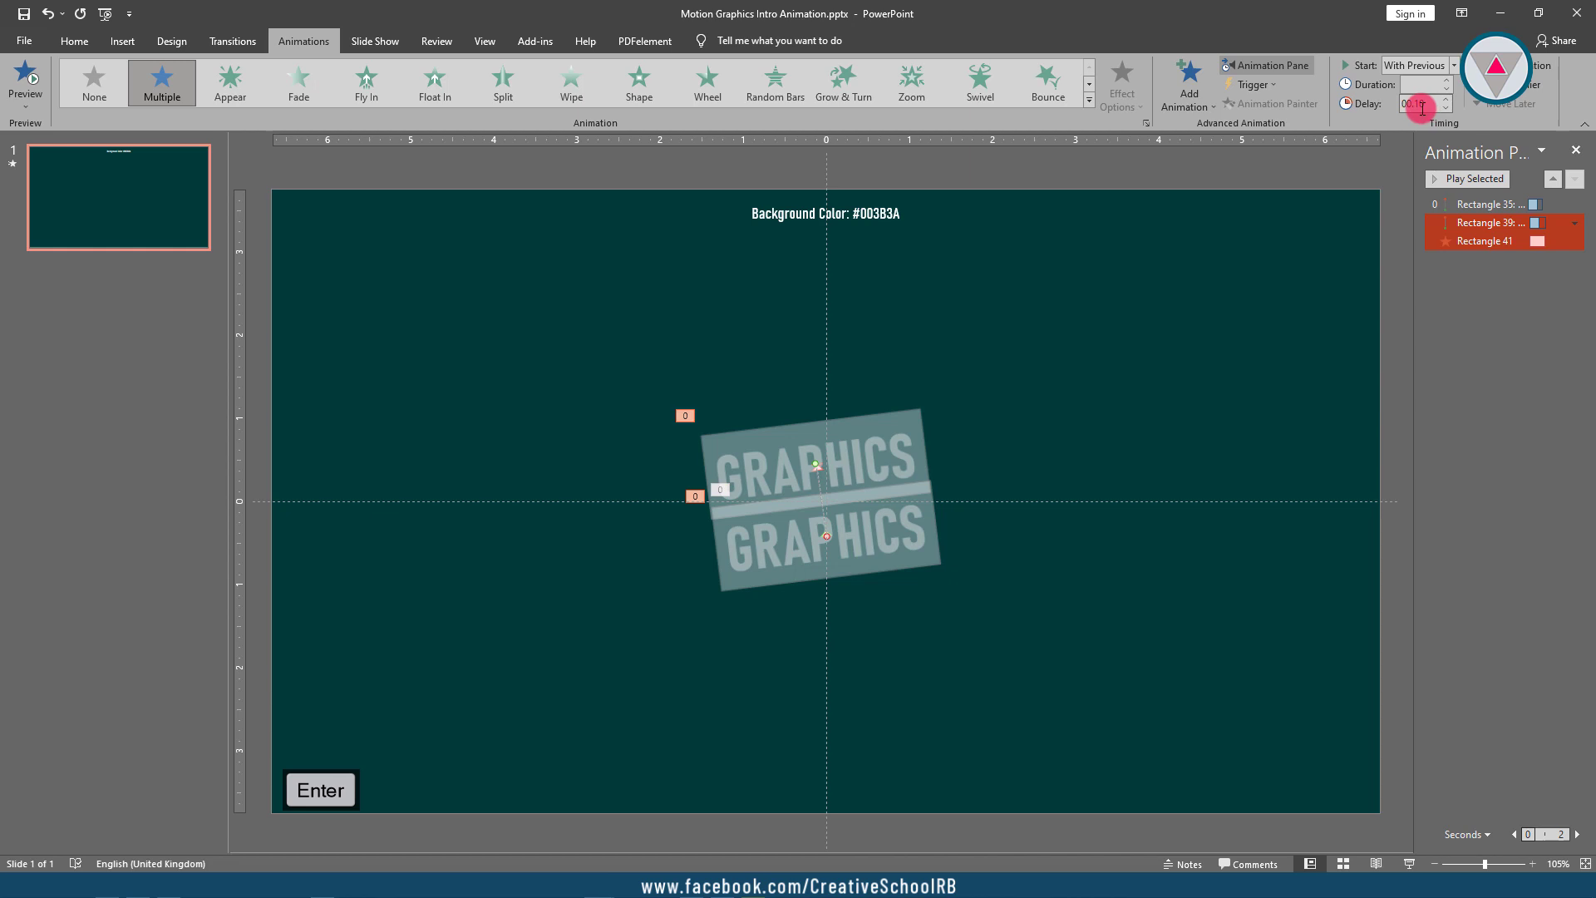
pyautogui.click(1328, 335)
pyautogui.click(1467, 179)
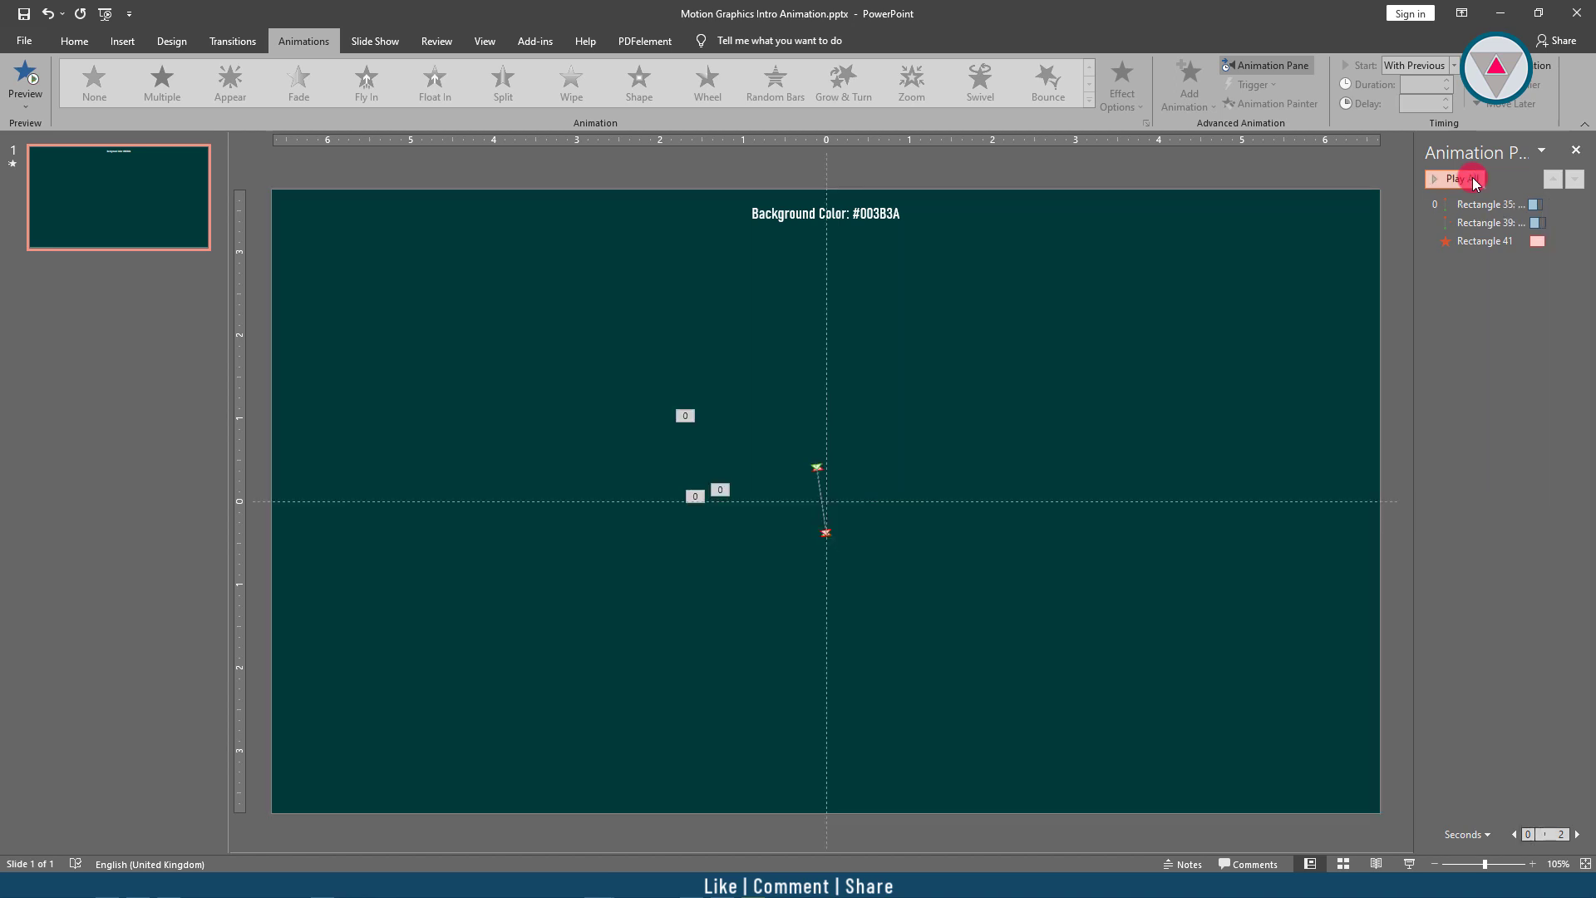
pyautogui.click(1471, 180)
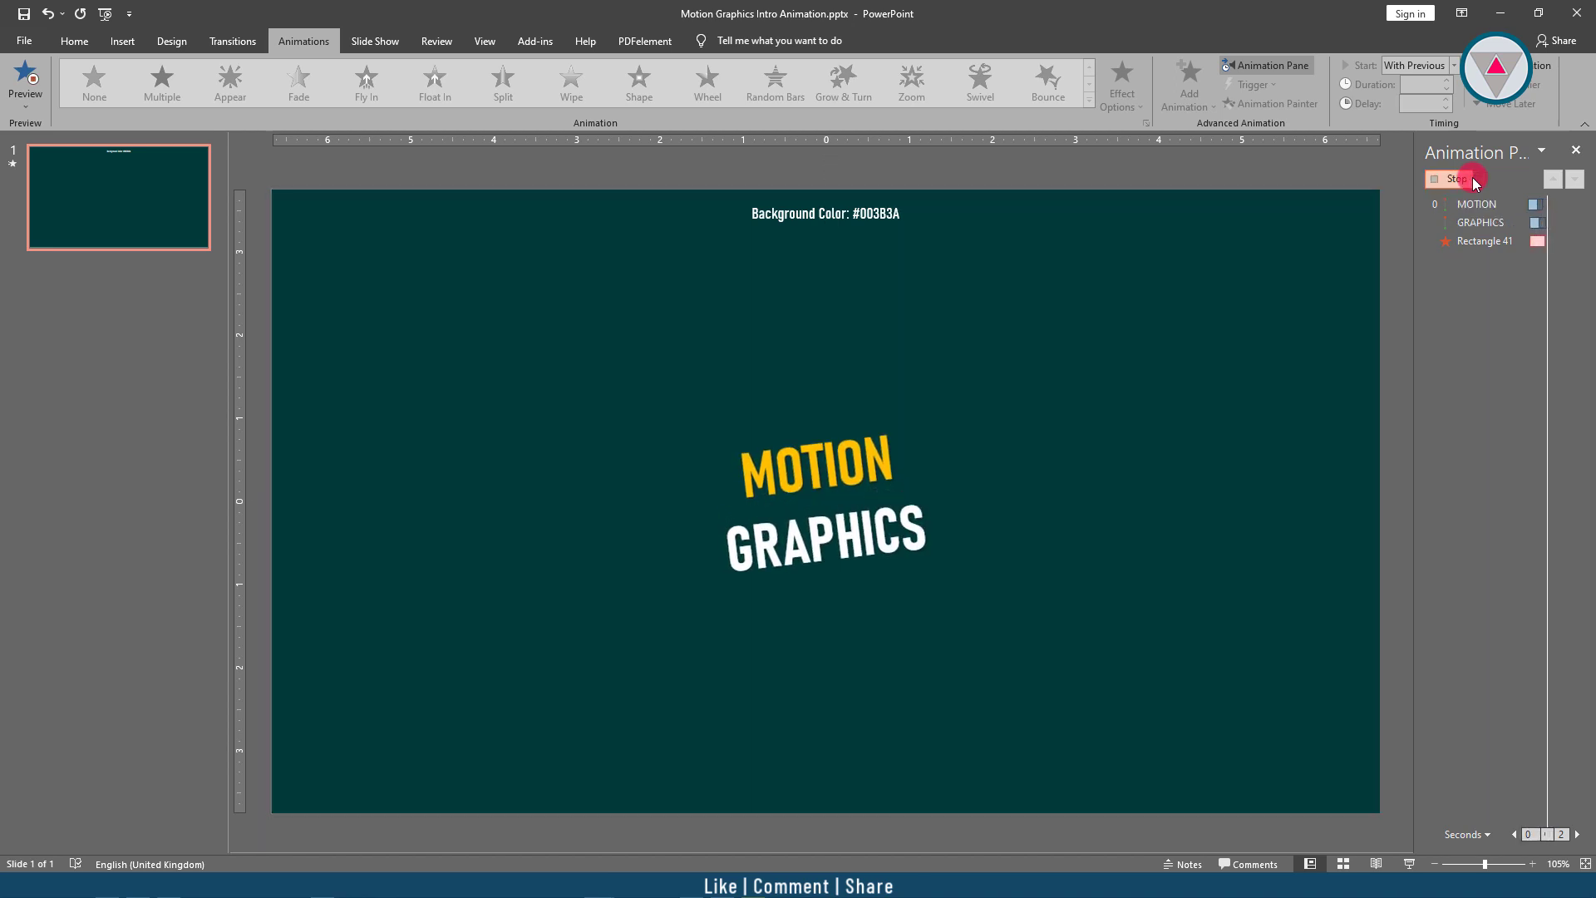
pyautogui.click(1471, 180)
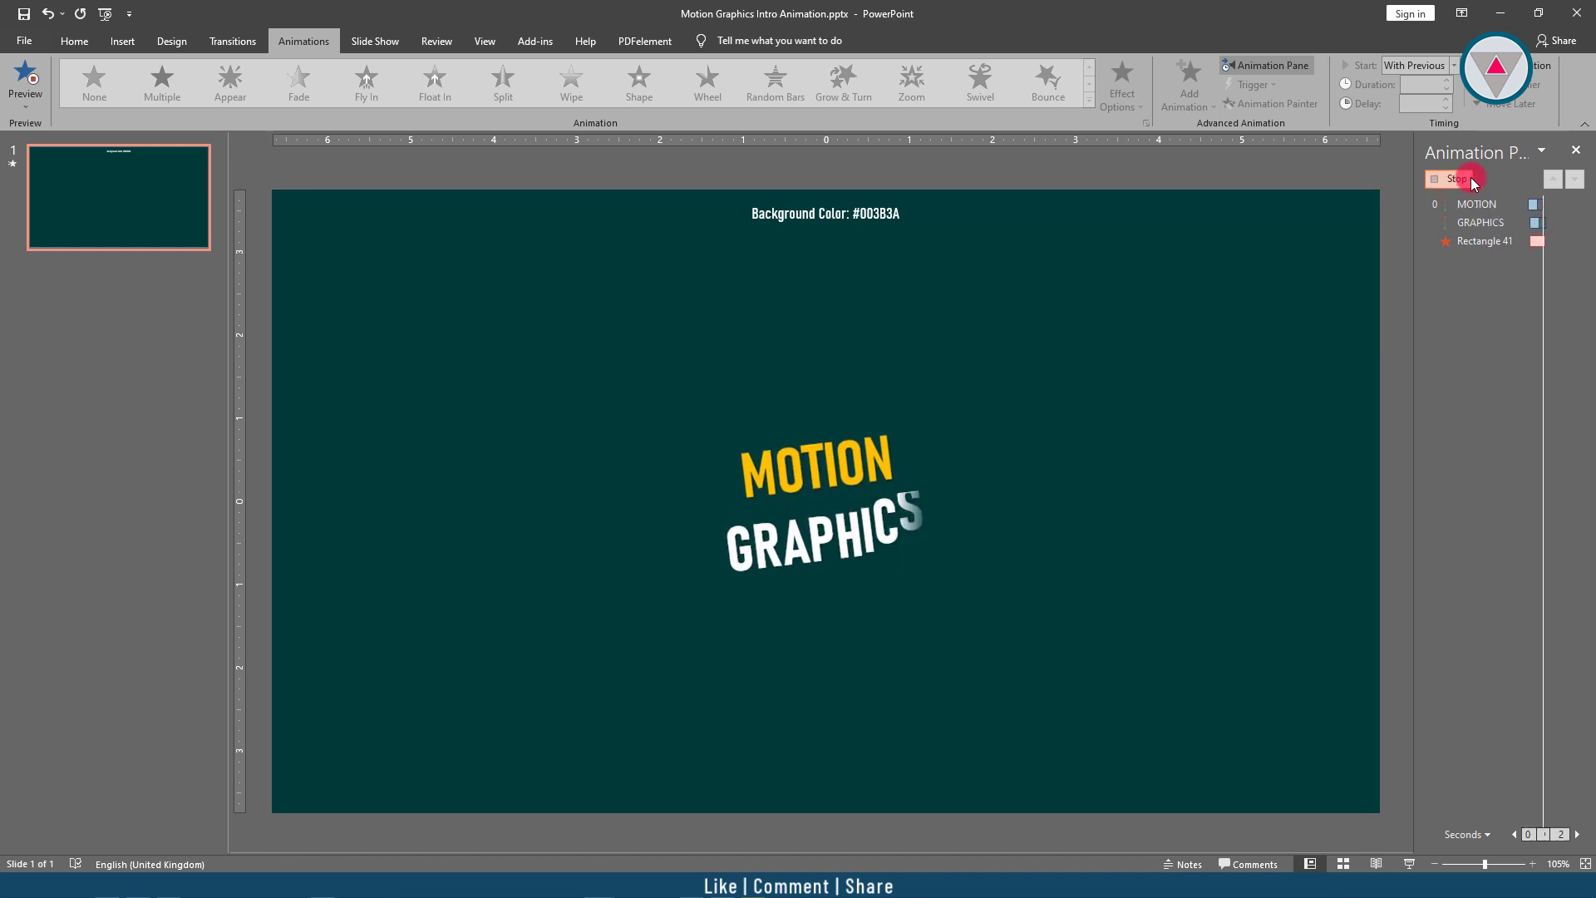